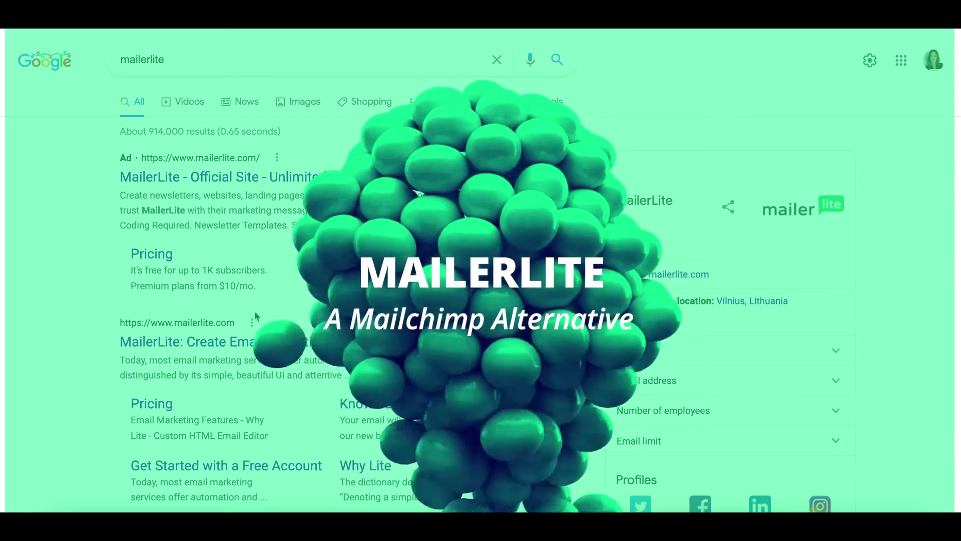
Open the official MailerLite site from the Google results for 'mailerlite'.
click(225, 341)
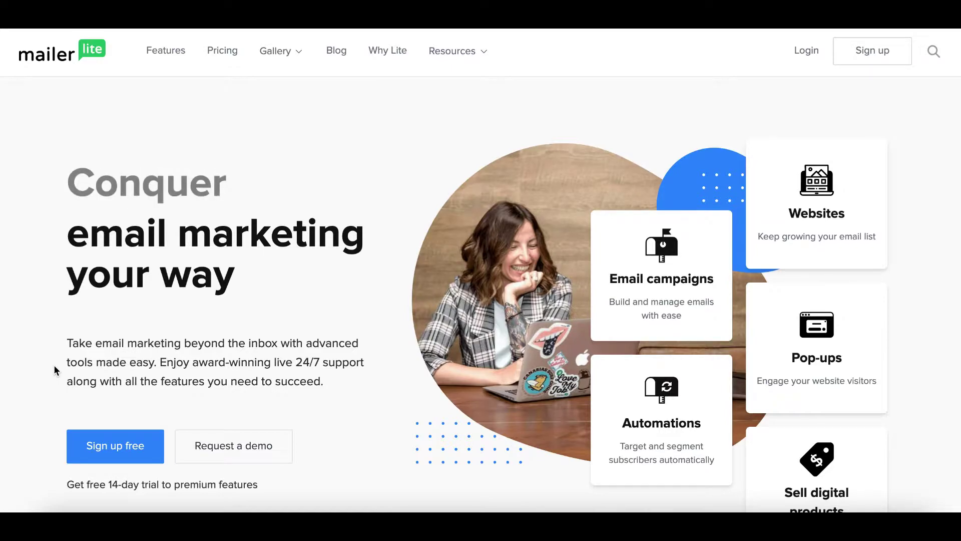
On the Pricing page, highlight the 1,001–2,500 ($15) and 2,501–5,000 ($30) subscriber tiers.
scroll(43, 425, down, 2)
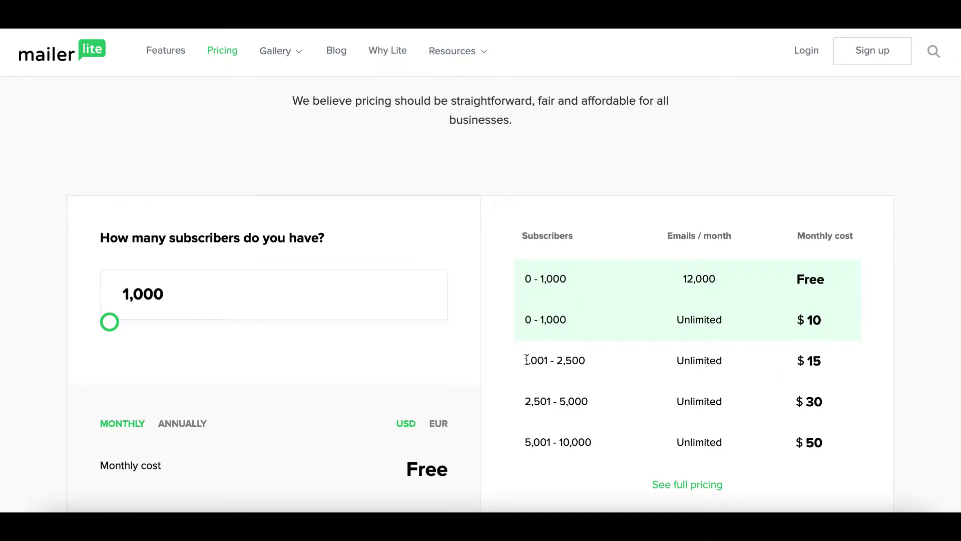
drag(524, 360, 843, 365)
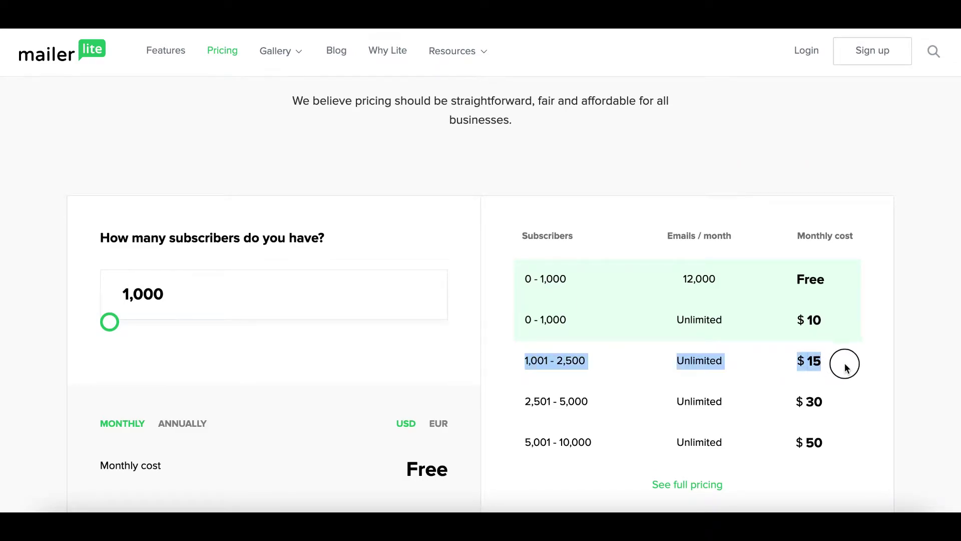
click(827, 360)
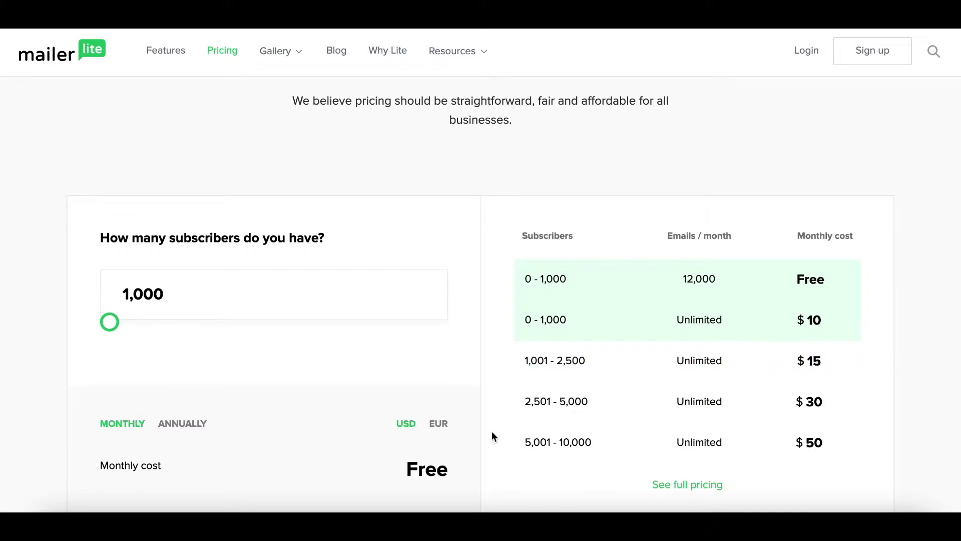
drag(826, 403, 521, 405)
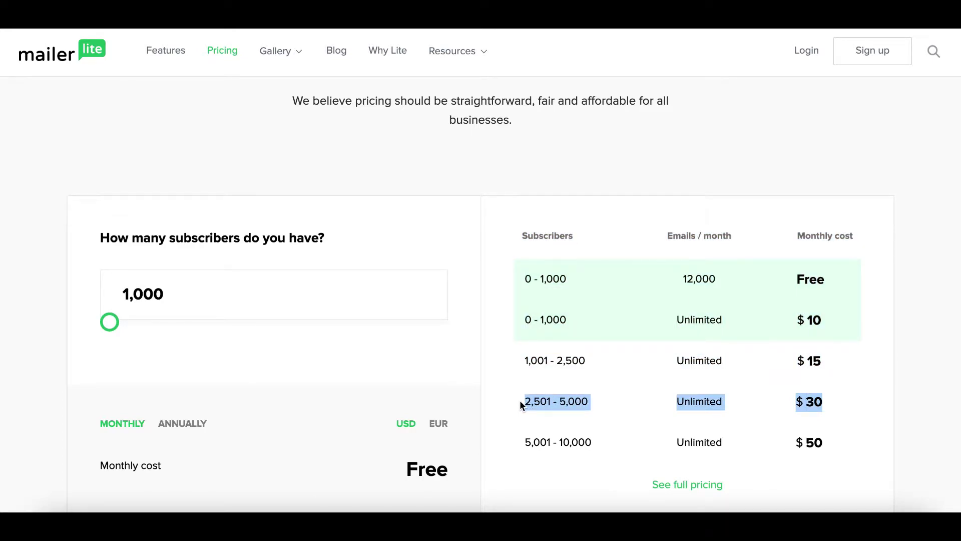
click(836, 402)
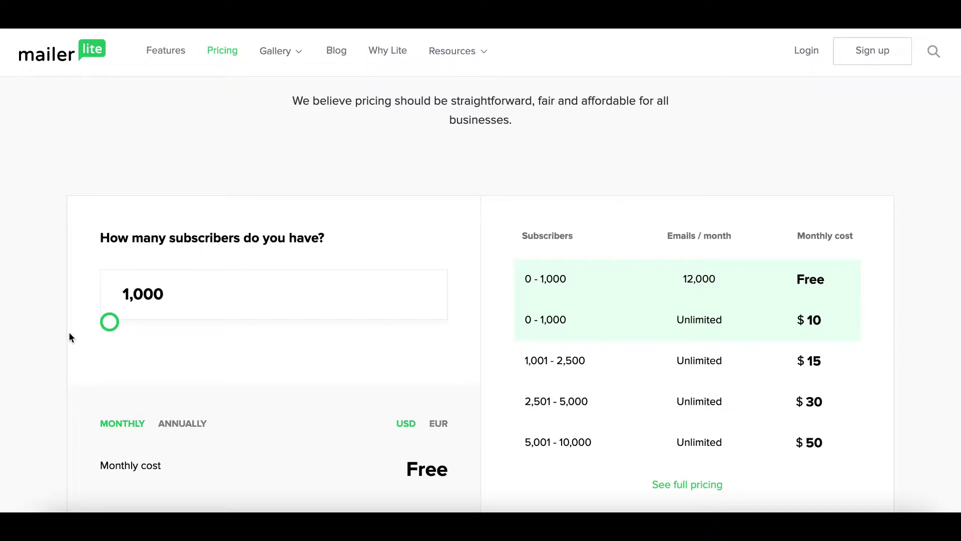
scroll(71, 371, down, 1)
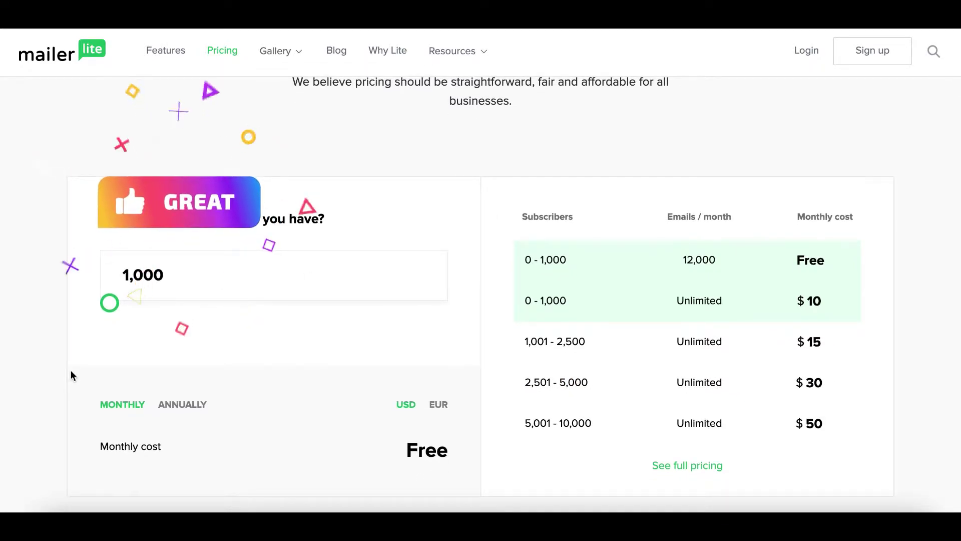
Scroll through the Create my account form on the way to the account Dashboard.
scroll(71, 371, up, 3)
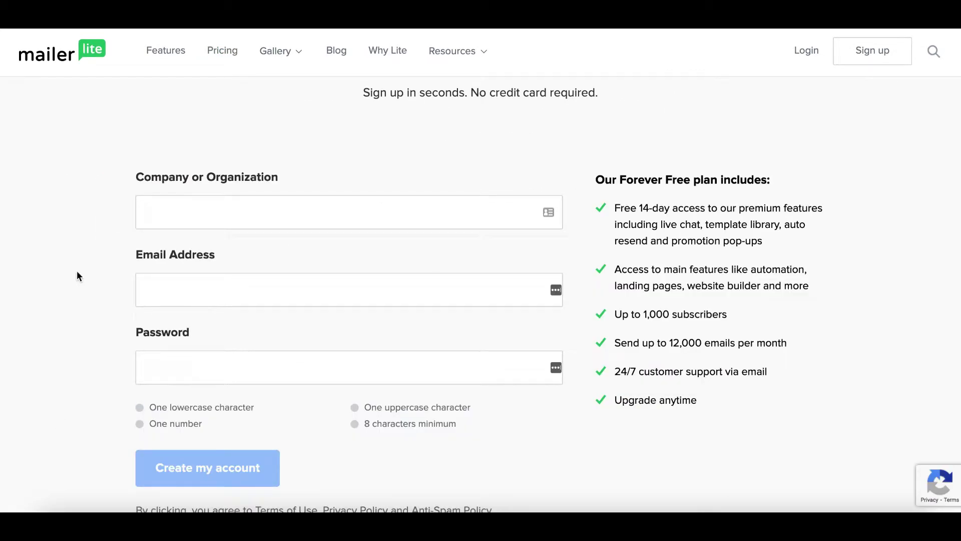
scroll(69, 404, down, 3)
scroll(70, 403, up, 2)
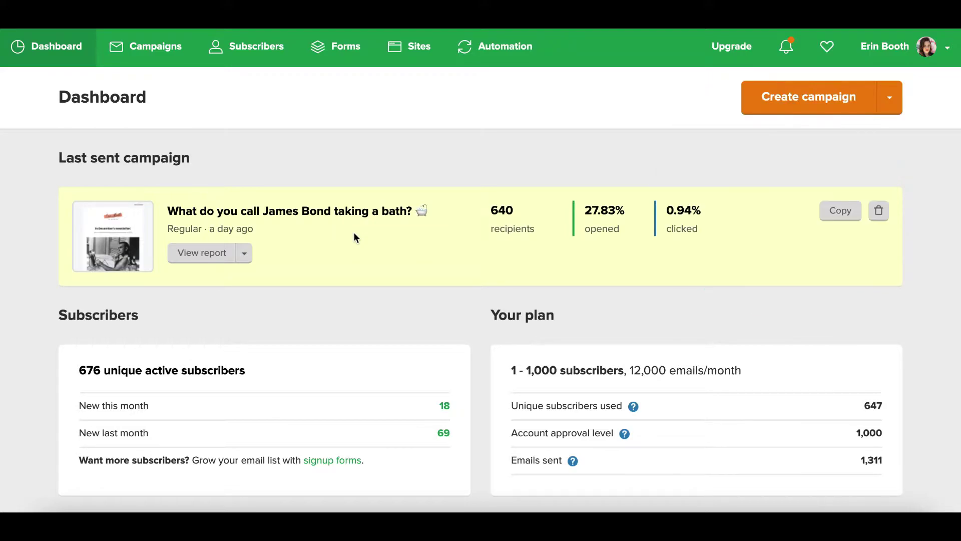
Scroll the Dashboard and start a new Regular email campaign with Create campaign.
scroll(46, 413, down, 1)
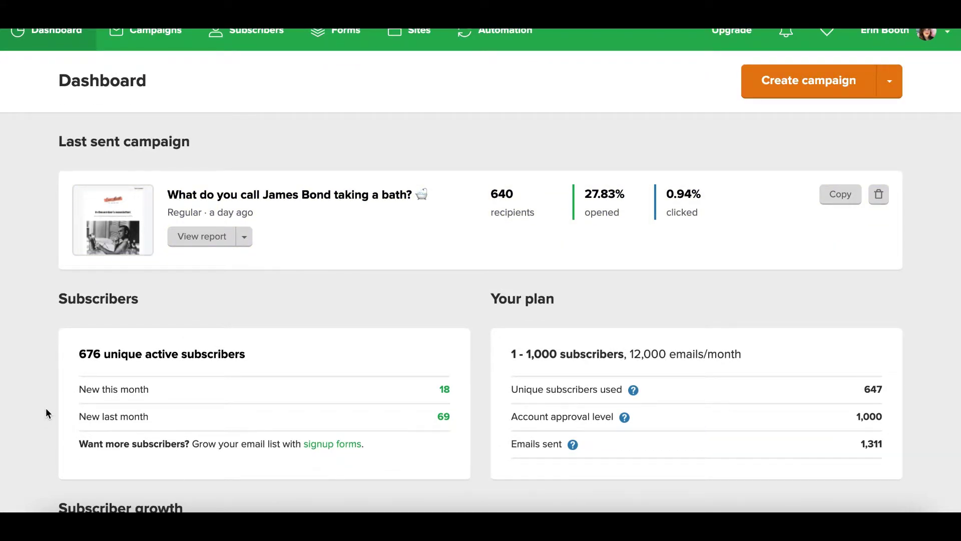
scroll(46, 413, down, 1)
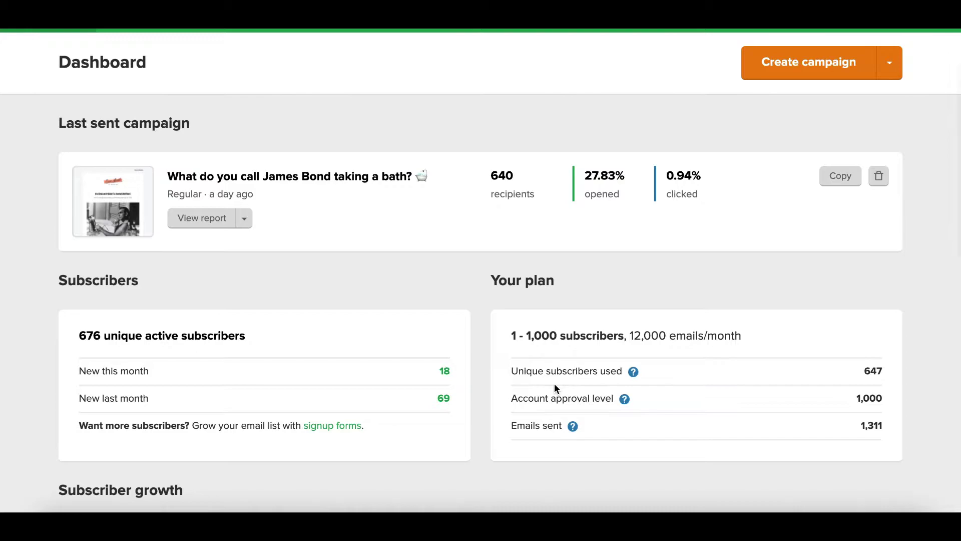
scroll(64, 332, up, 2)
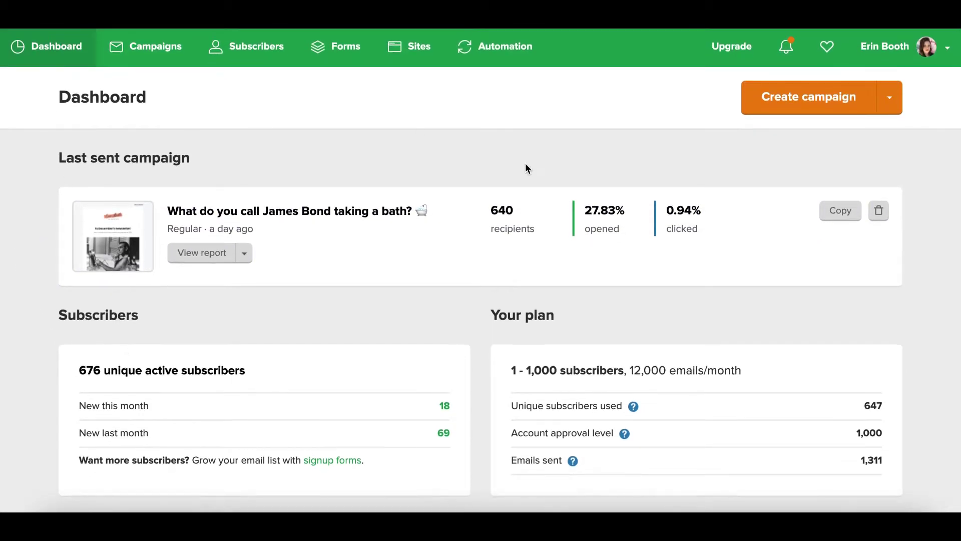
click(818, 111)
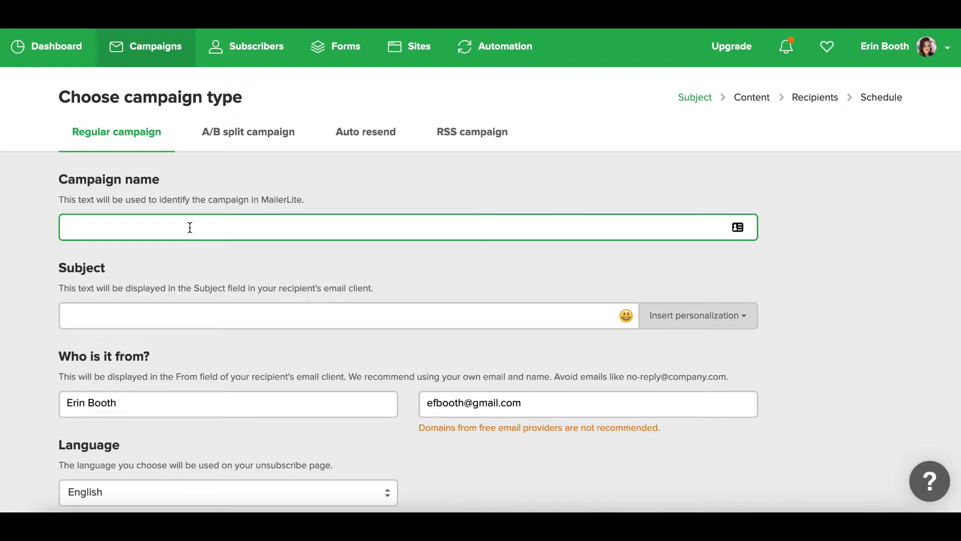
Enter 'Jan new client push' as the campaign name, leaving the subject blank.
text(Jan new client push)
scroll(225, 277, down, 2)
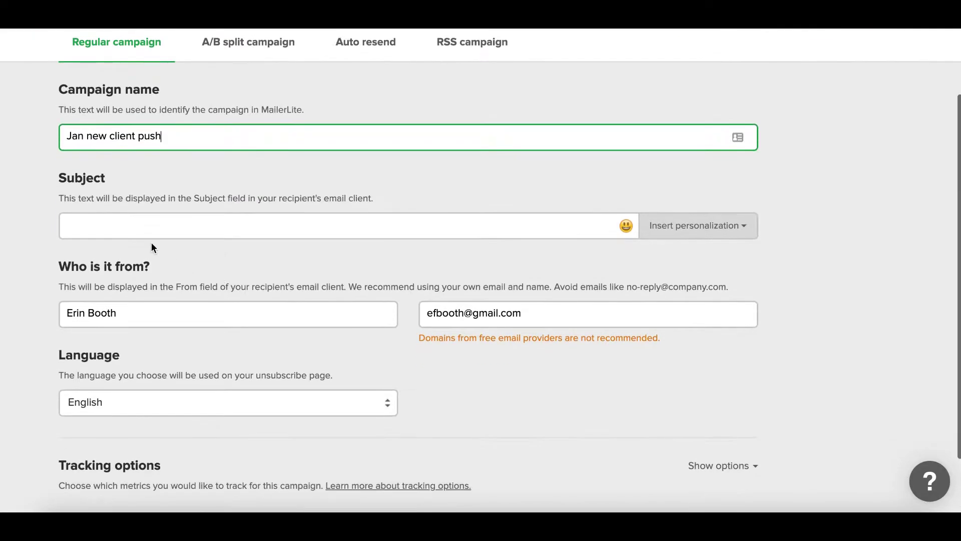
click(137, 230)
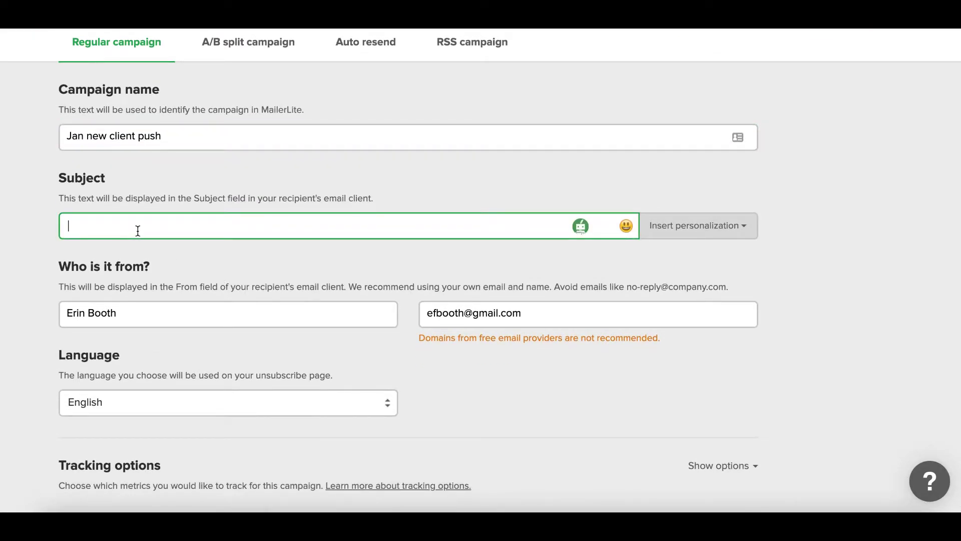
click(22, 337)
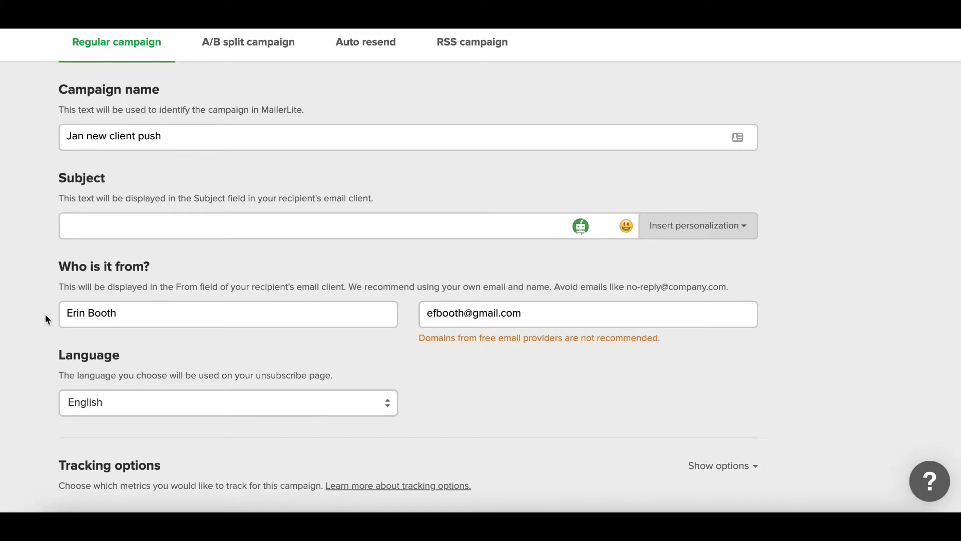
Replace the existing sender name with 'VA Brand Name'.
click(147, 311)
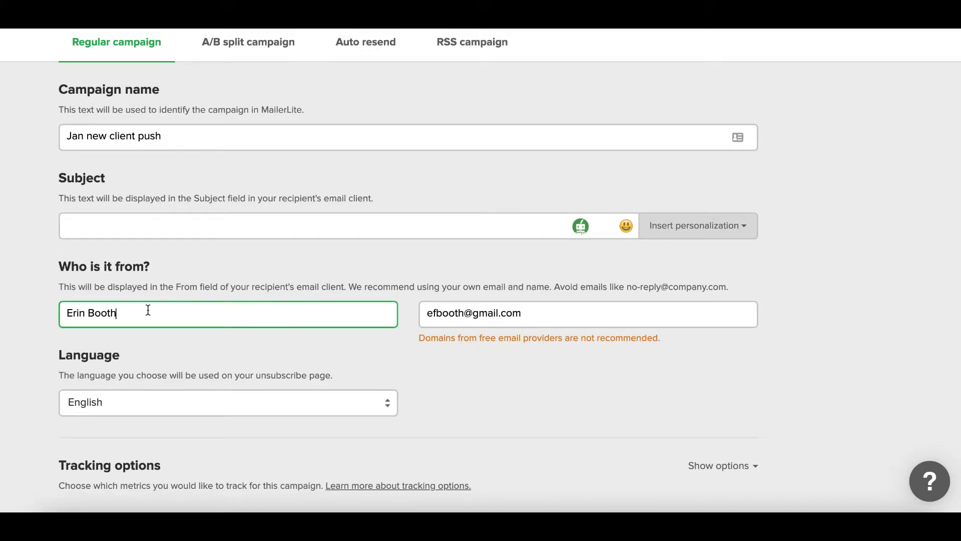
drag(135, 313, 1, 321)
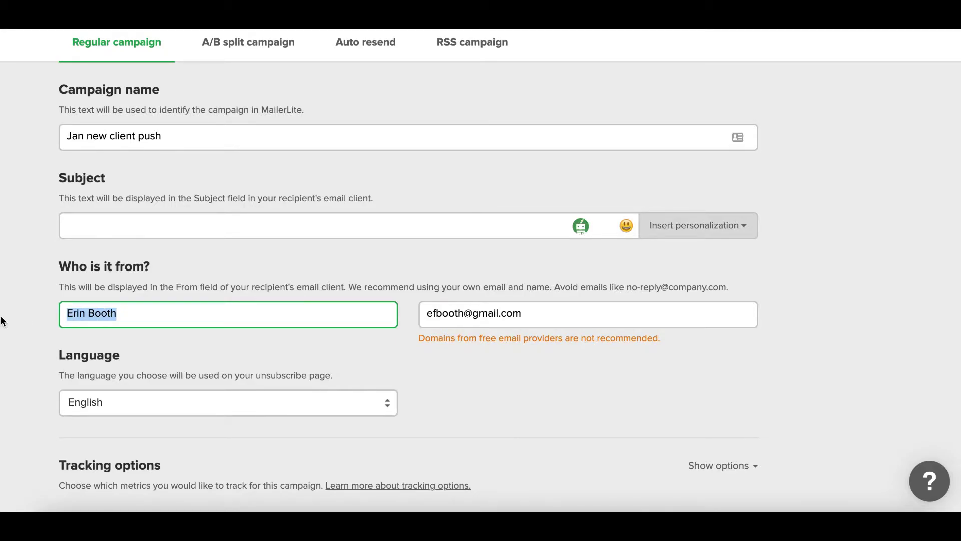
text(VA )
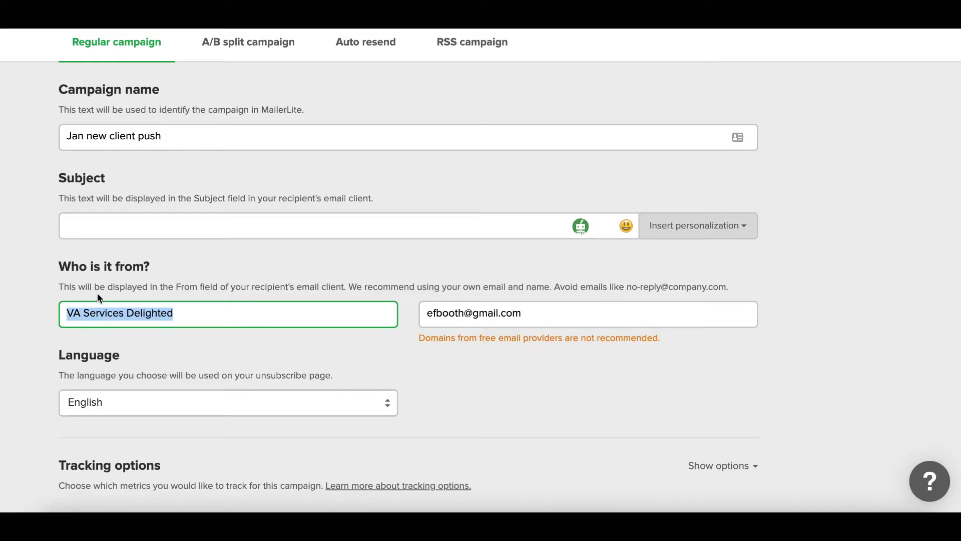
text(Brand Namew)
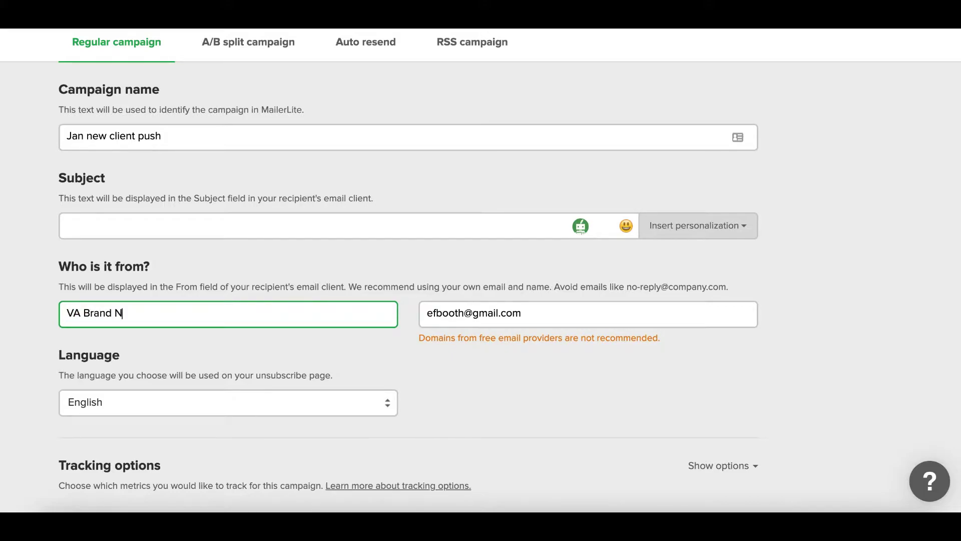
key(BackSpace)
scroll(423, 400, down, 1)
Check the tracking options, keeping Google Analytics tracking on, and continue to Email design.
click(422, 400)
scroll(423, 400, down, 1)
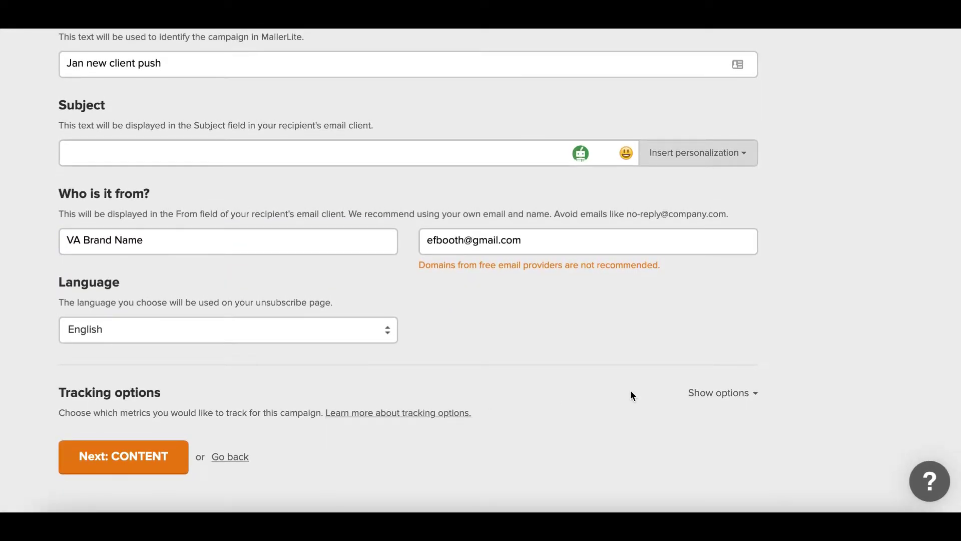
click(726, 393)
scroll(519, 370, down, 2)
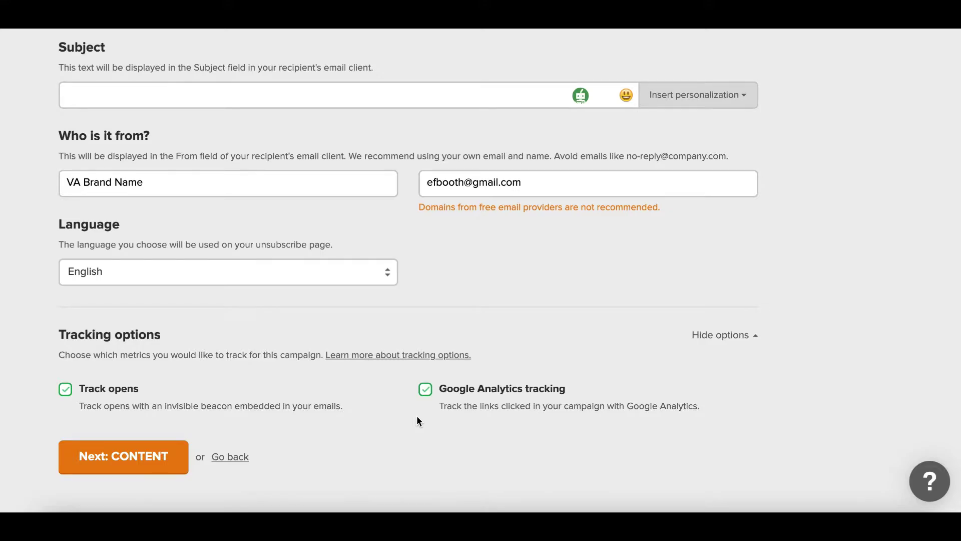
click(425, 389)
click(425, 391)
click(752, 335)
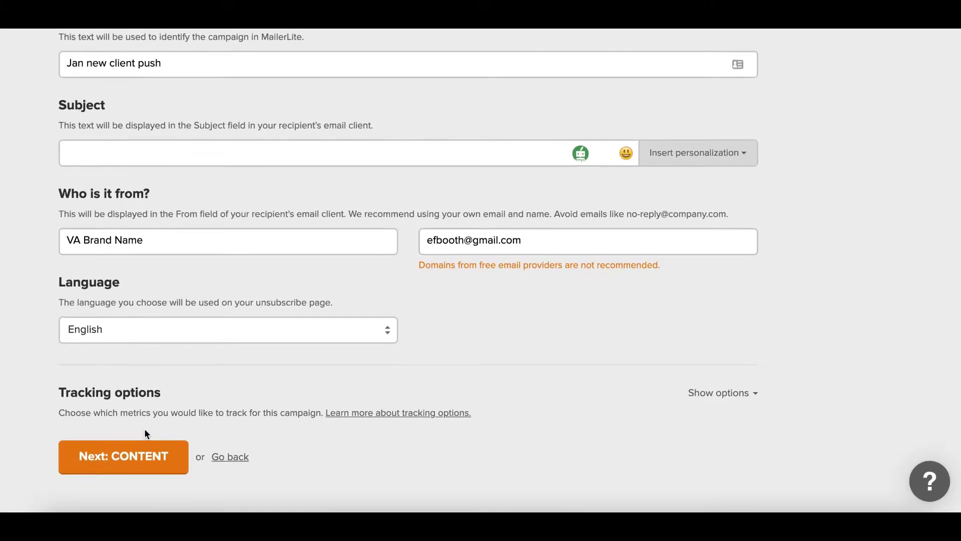
click(145, 465)
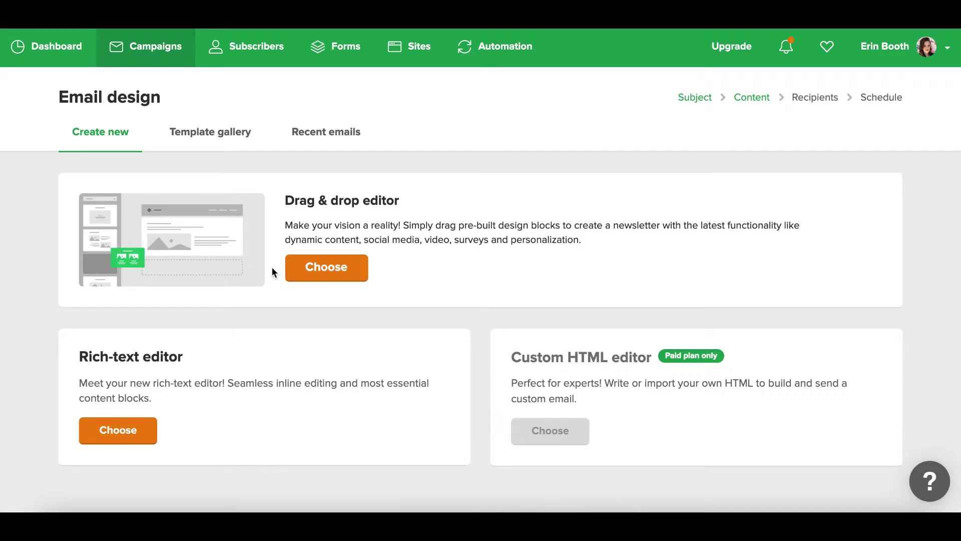
Browse the ready-made email templates, then go back and choose the drag & drop editor.
click(214, 133)
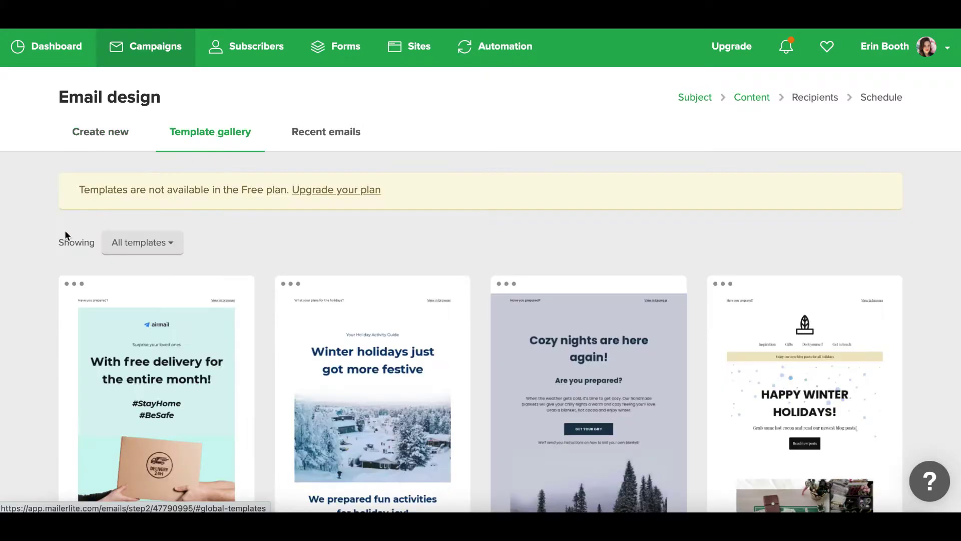
scroll(26, 328, down, 3)
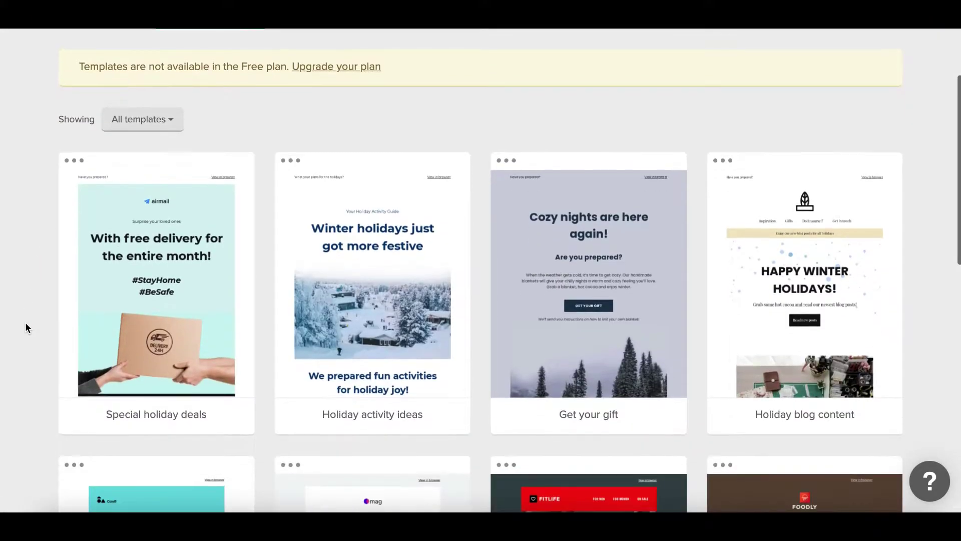
scroll(26, 310, down, 2)
scroll(25, 271, down, 4)
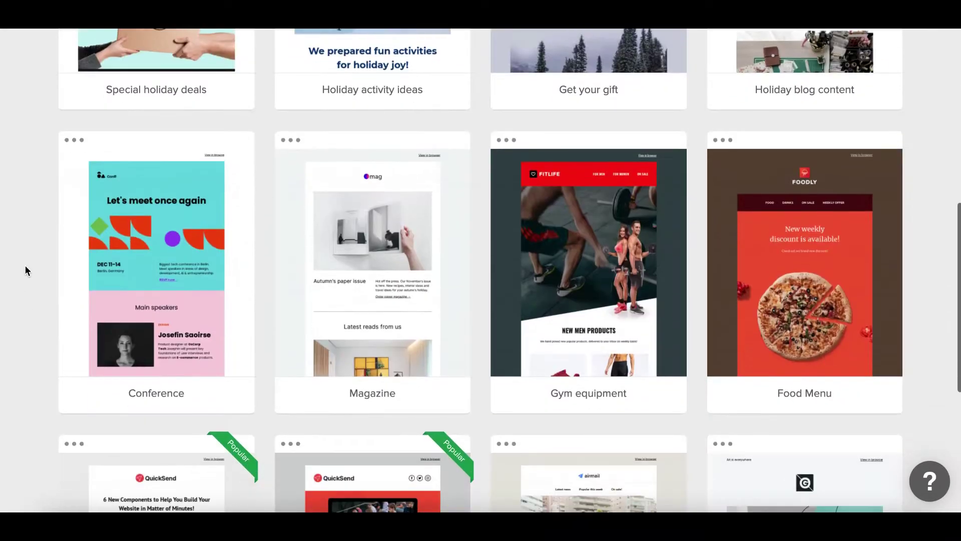
scroll(43, 365, down, 6)
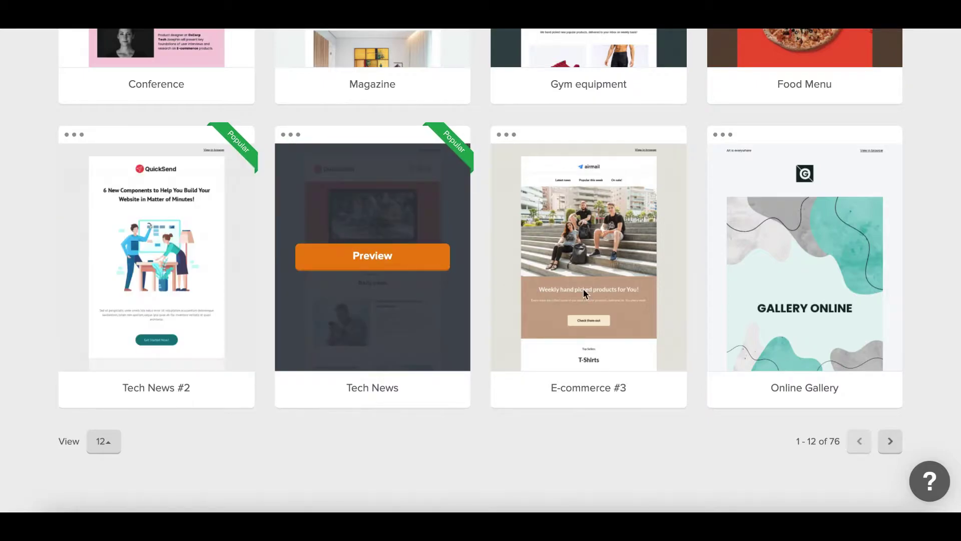
mouse_move(664, 311)
scroll(413, 401, up, 12)
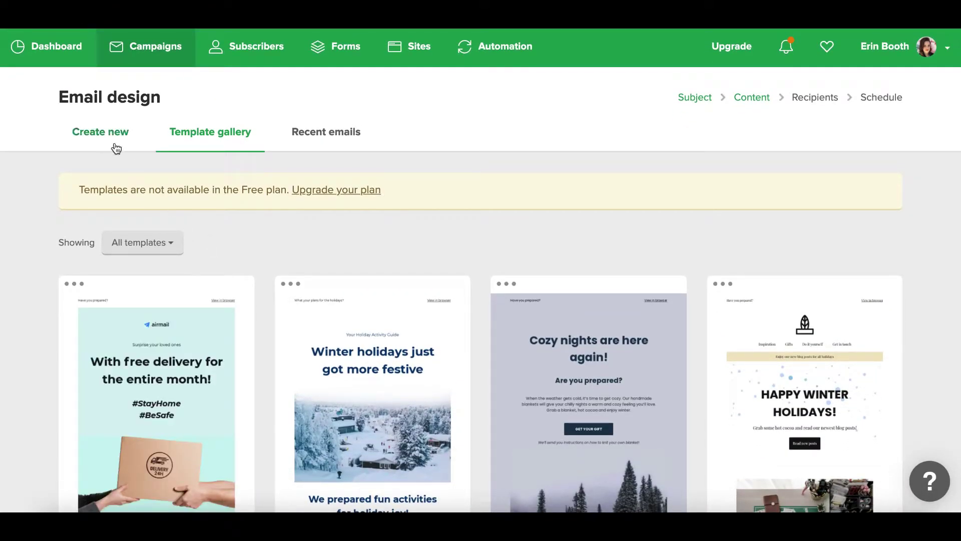
click(106, 136)
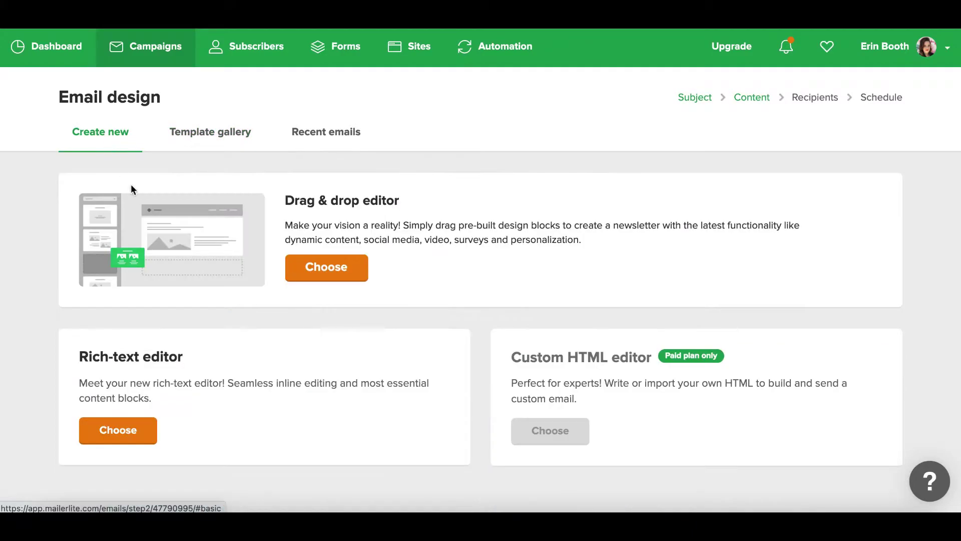
click(320, 280)
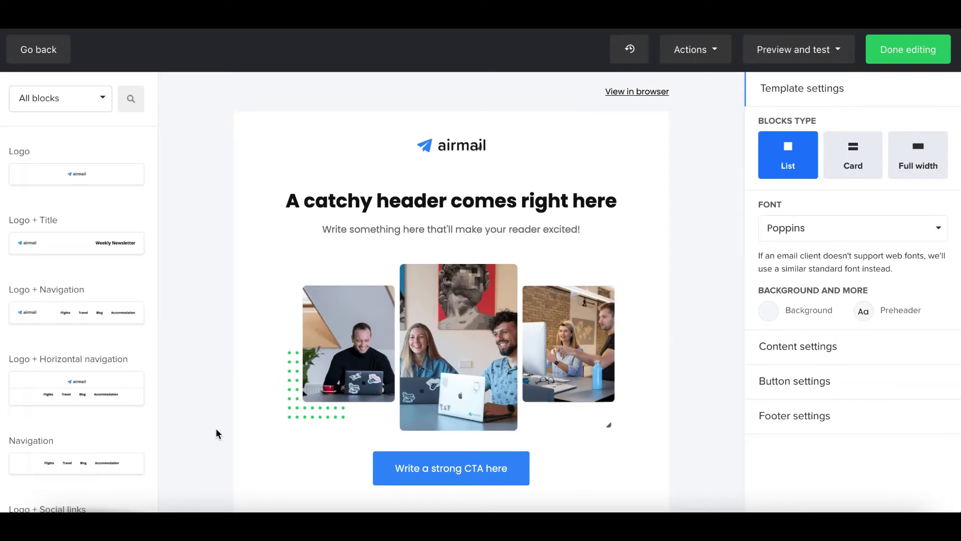
Scroll through the airmail template and open its header block for editing.
scroll(530, 408, down, 4)
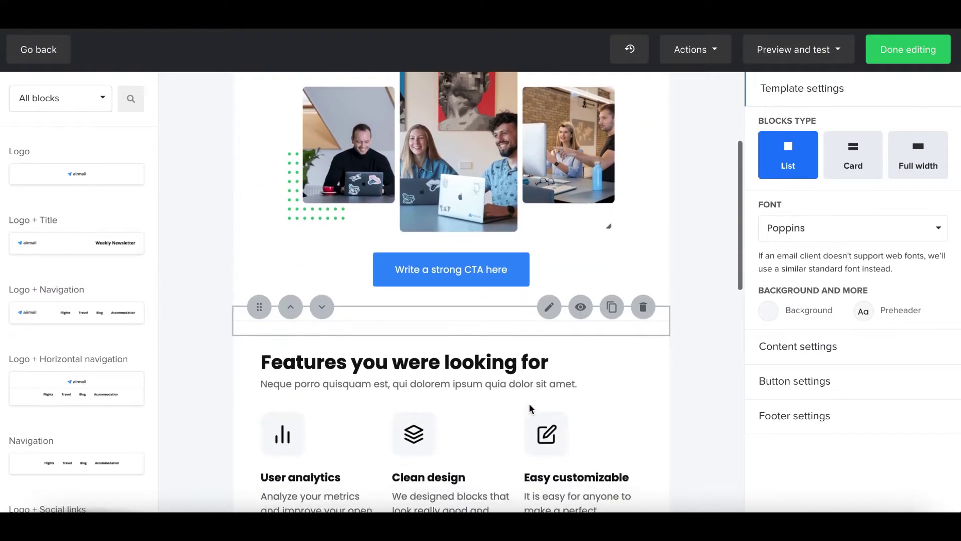
scroll(529, 409, down, 3)
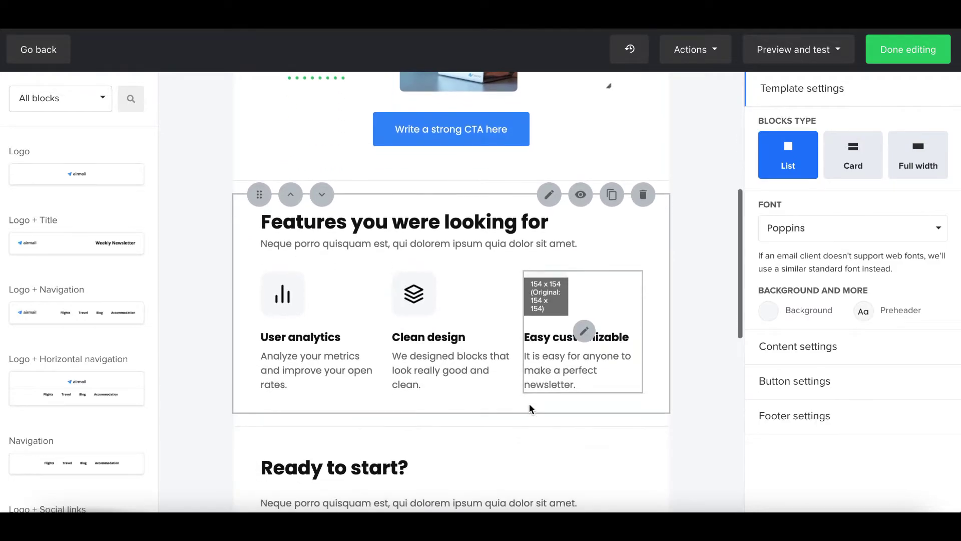
scroll(529, 405, down, 2)
scroll(529, 405, down, 2)
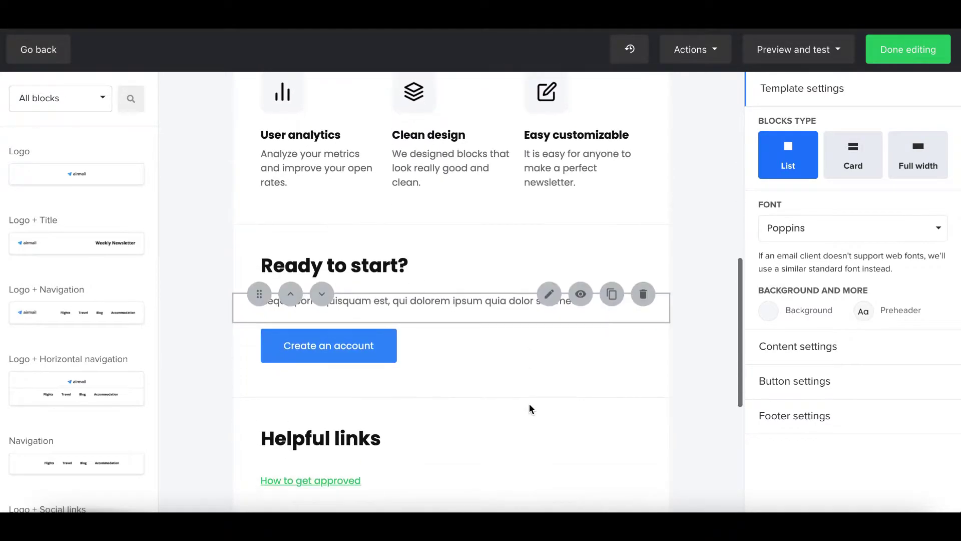
scroll(529, 408, down, 2)
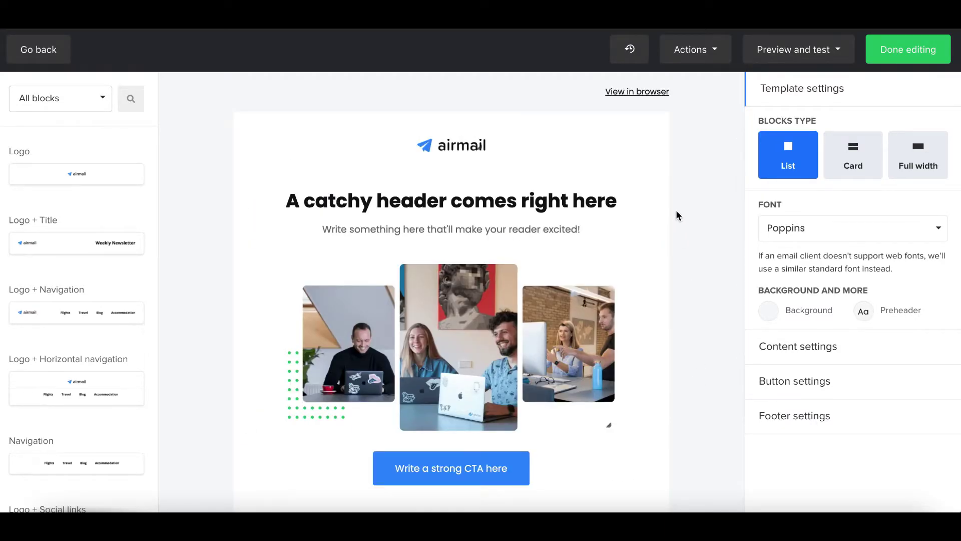
scroll(675, 309, down, 1)
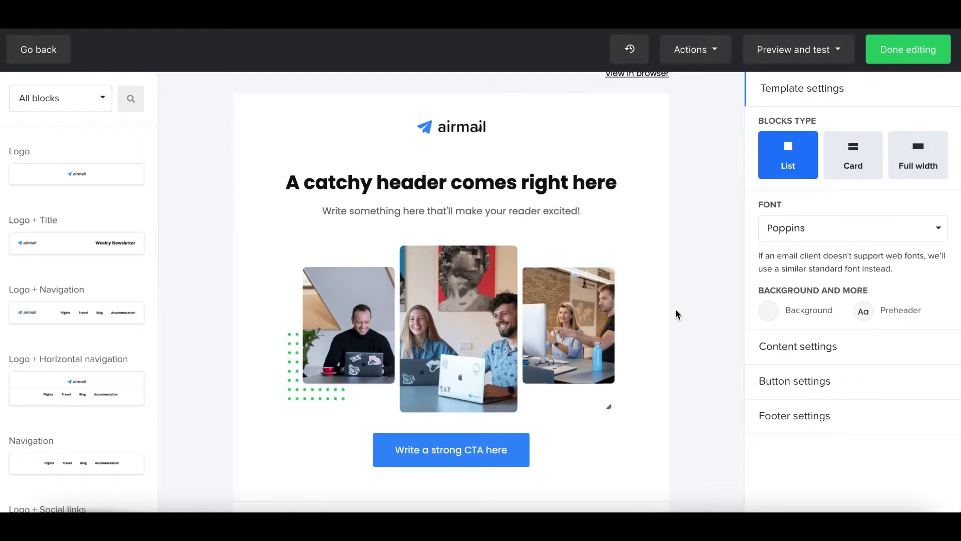
click(450, 182)
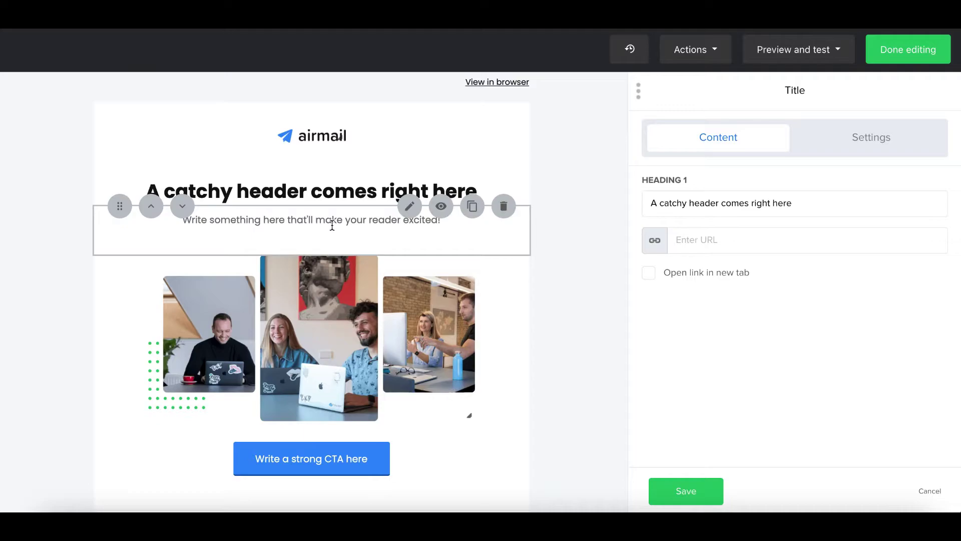
Edit and duplicate the subtitle text block under the header, then delete both copies.
click(332, 223)
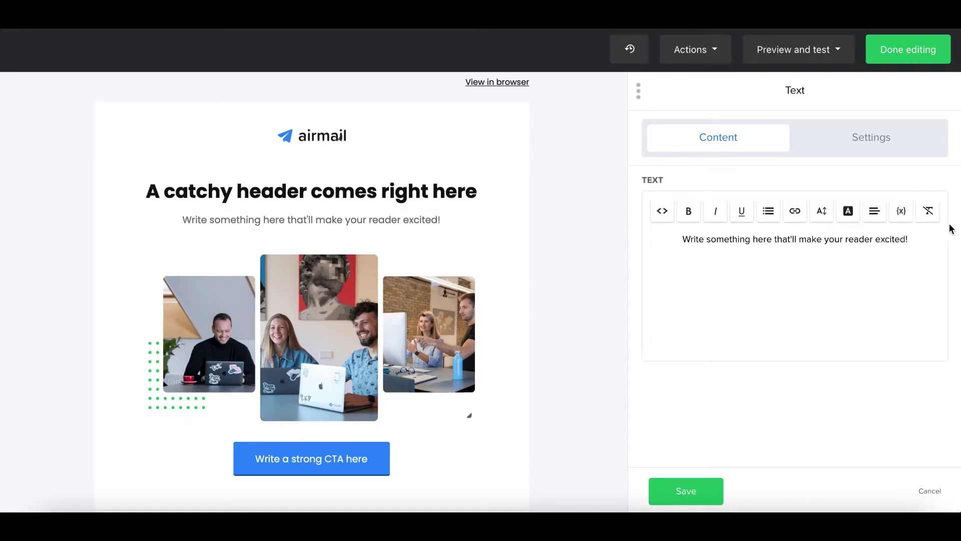
drag(929, 238, 618, 238)
text(gjhgfhgjfhgdhgjhg)
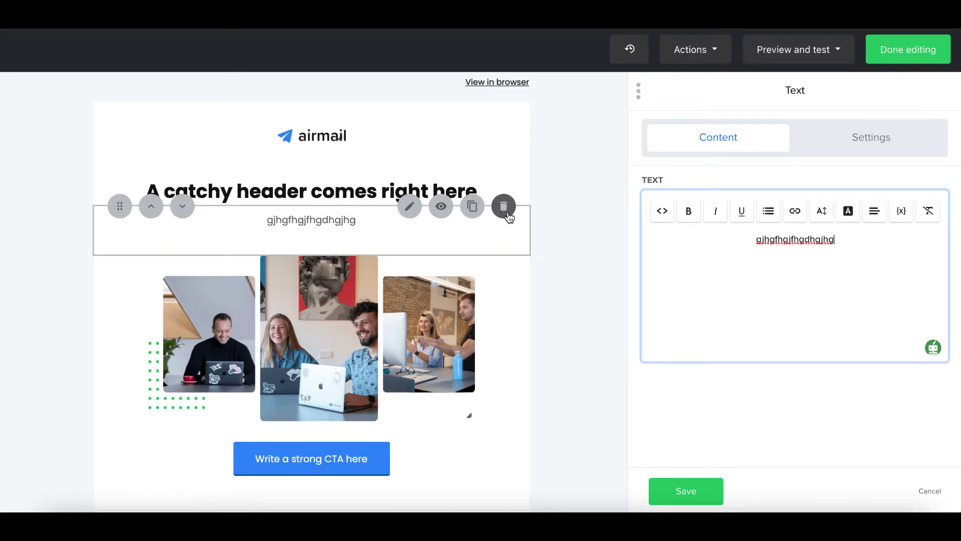
click(471, 207)
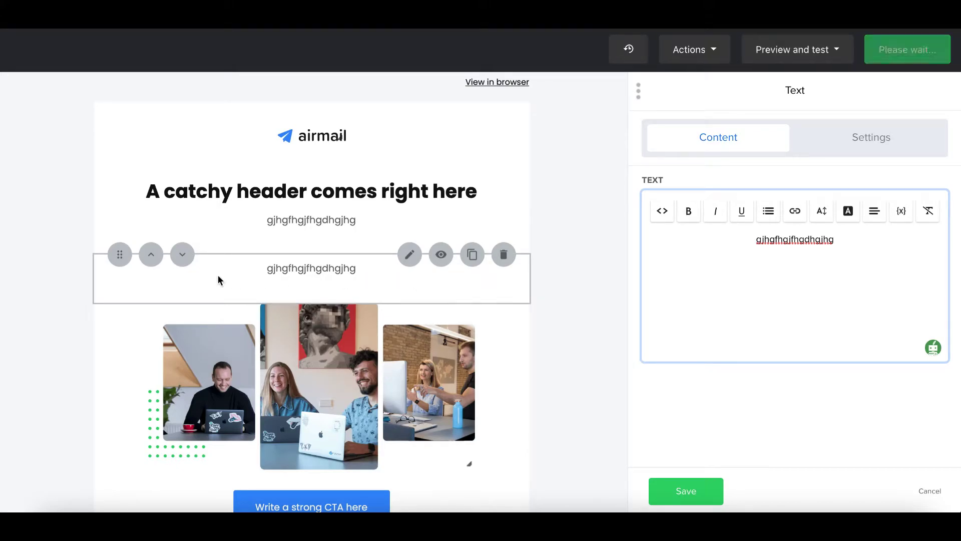
click(182, 255)
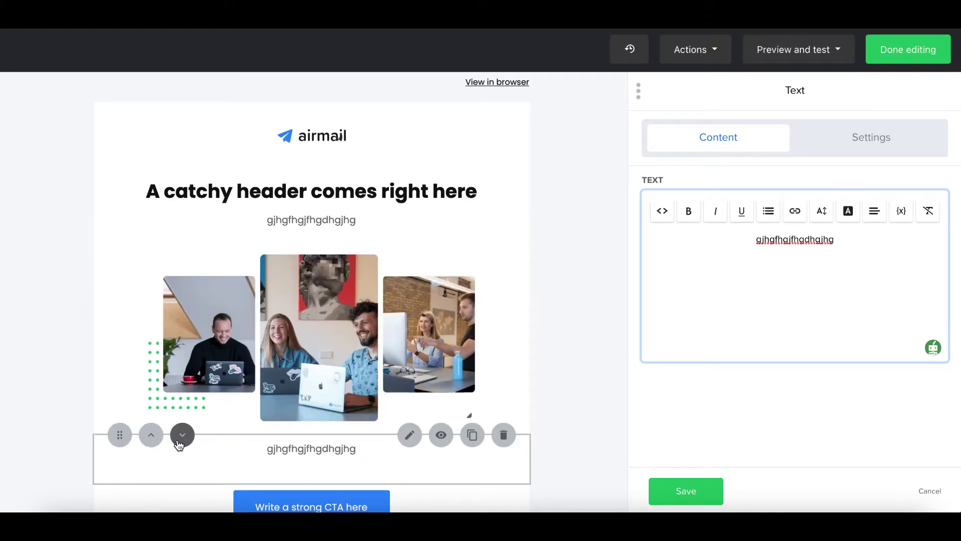
click(503, 434)
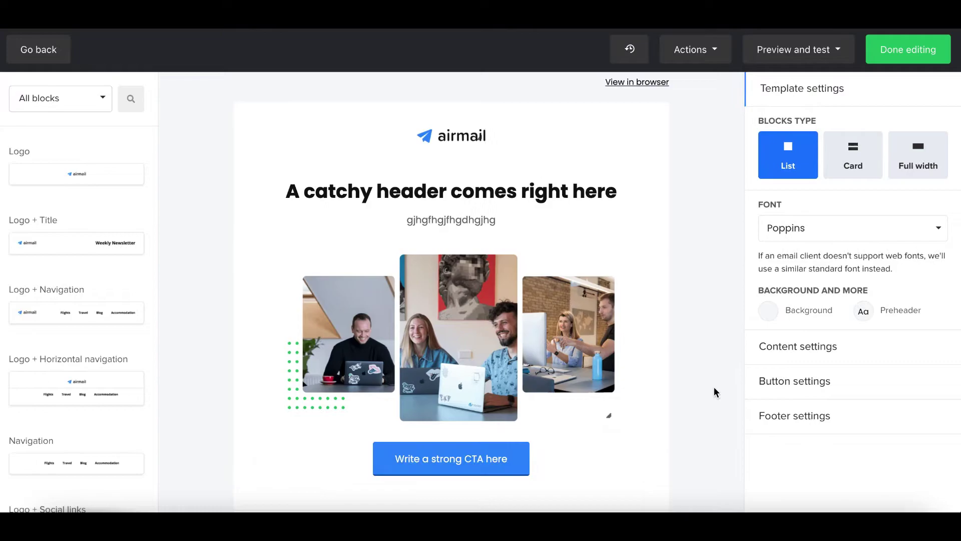
click(644, 206)
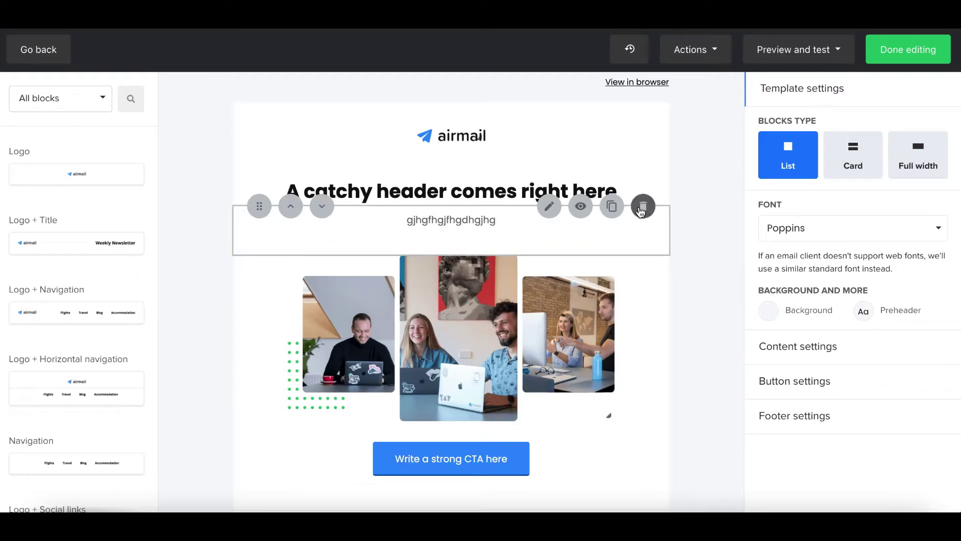
Delete the three-photo collage under the header, leaving an empty image placeholder to fill from the File manager.
click(436, 270)
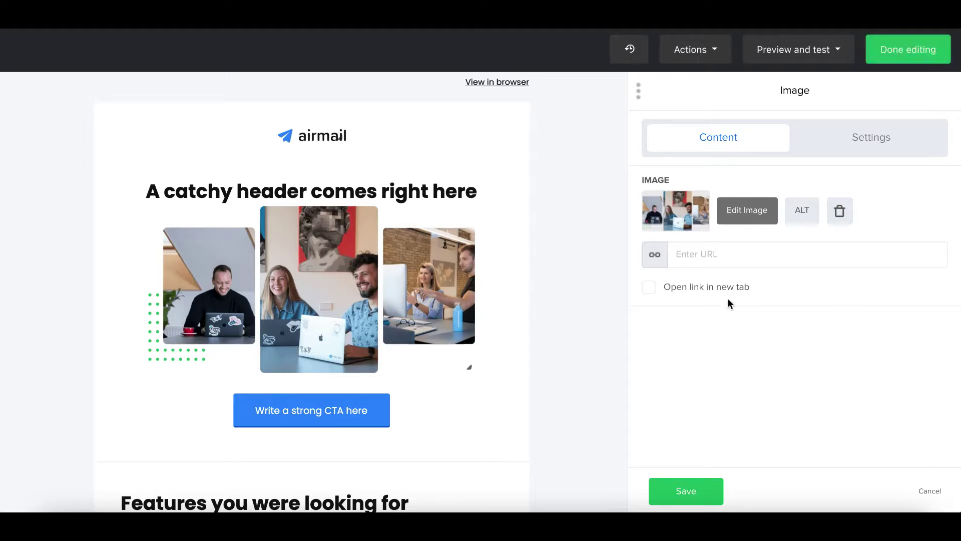
click(839, 209)
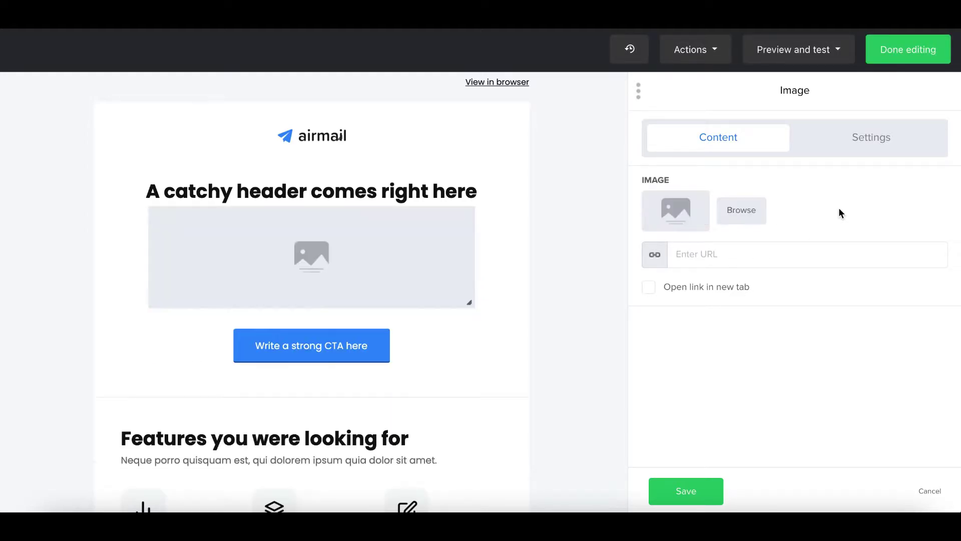
click(681, 215)
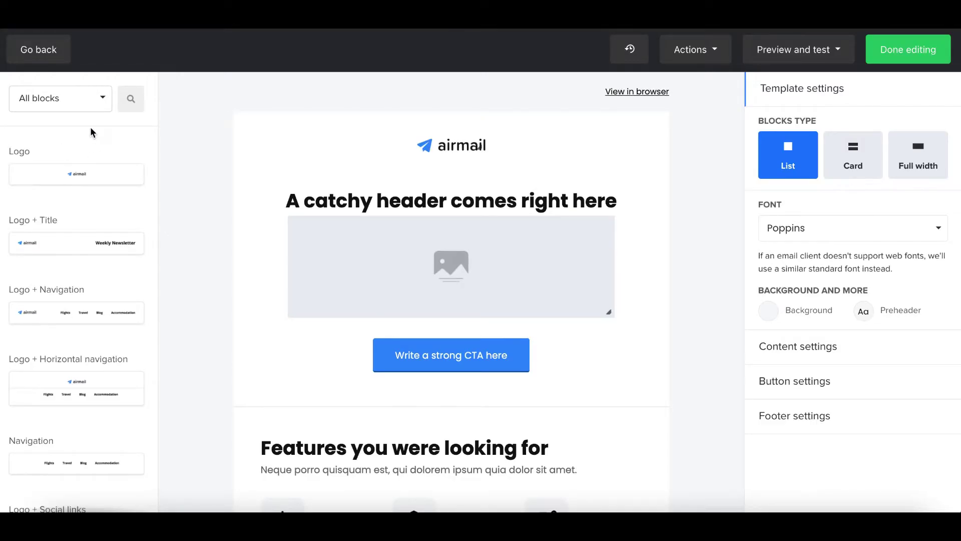
scroll(72, 287, down, 8)
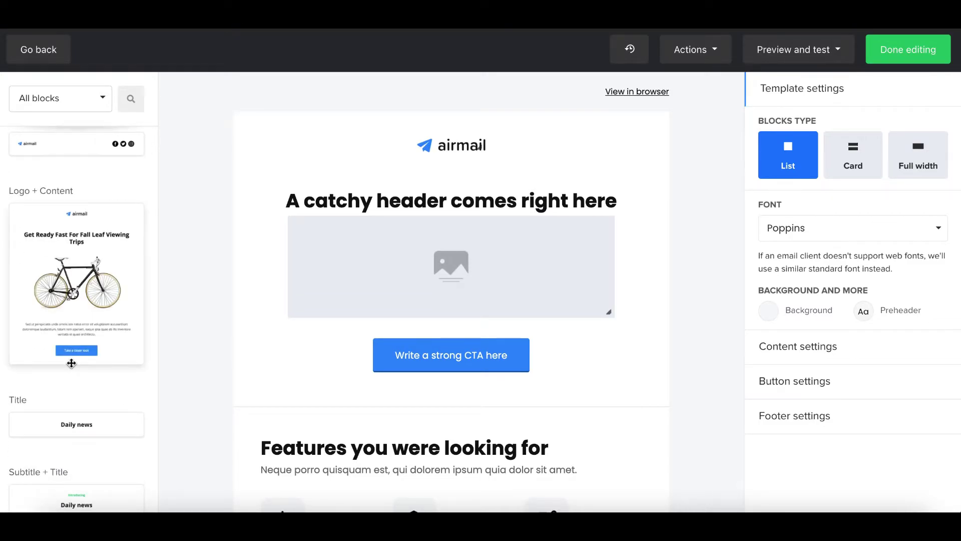
scroll(71, 358, down, 8)
scroll(71, 347, down, 7)
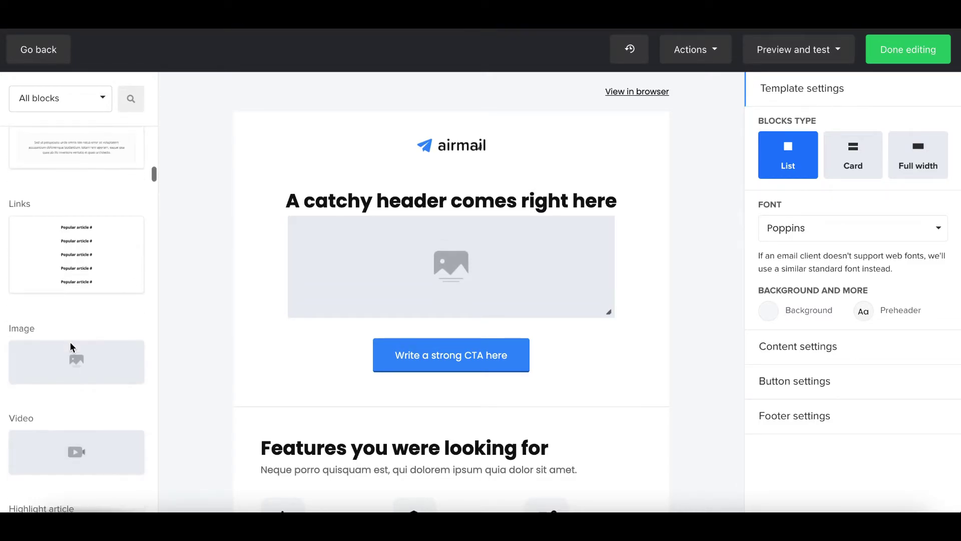
scroll(57, 280, down, 3)
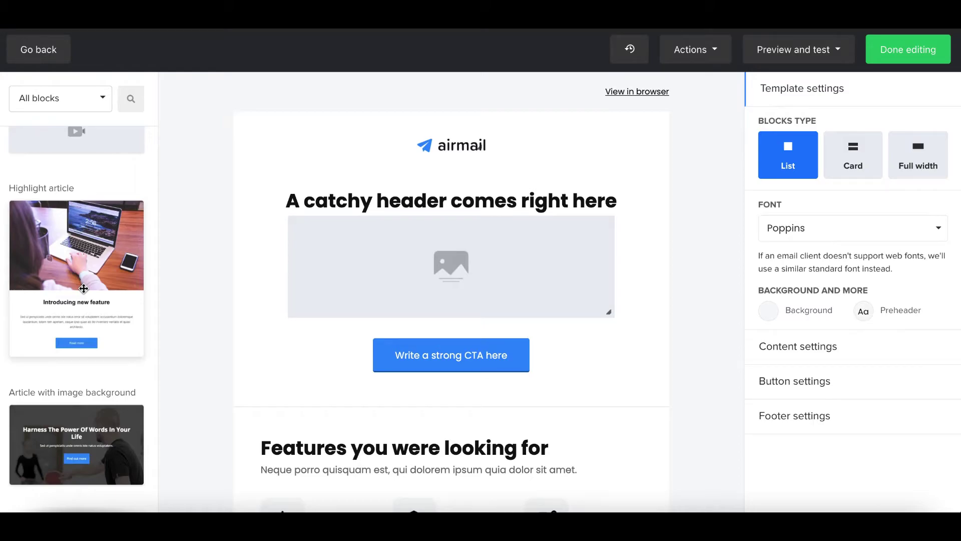
scroll(84, 288, down, 1)
scroll(74, 368, down, 4)
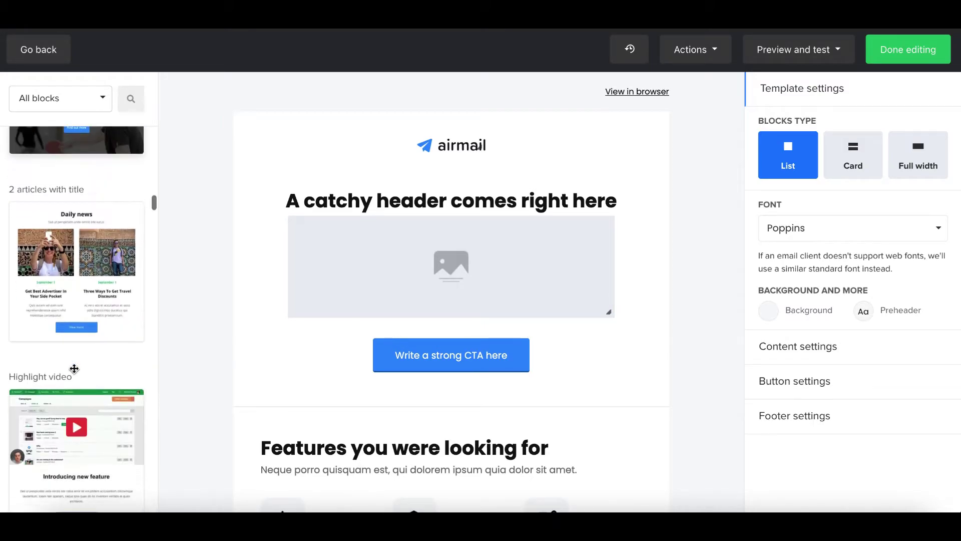
scroll(74, 370, down, 4)
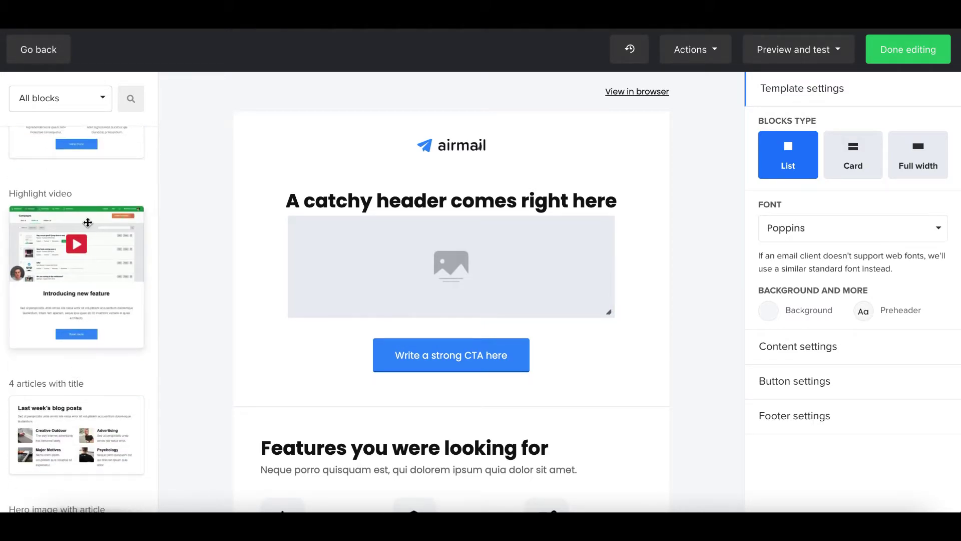
scroll(63, 404, down, 5)
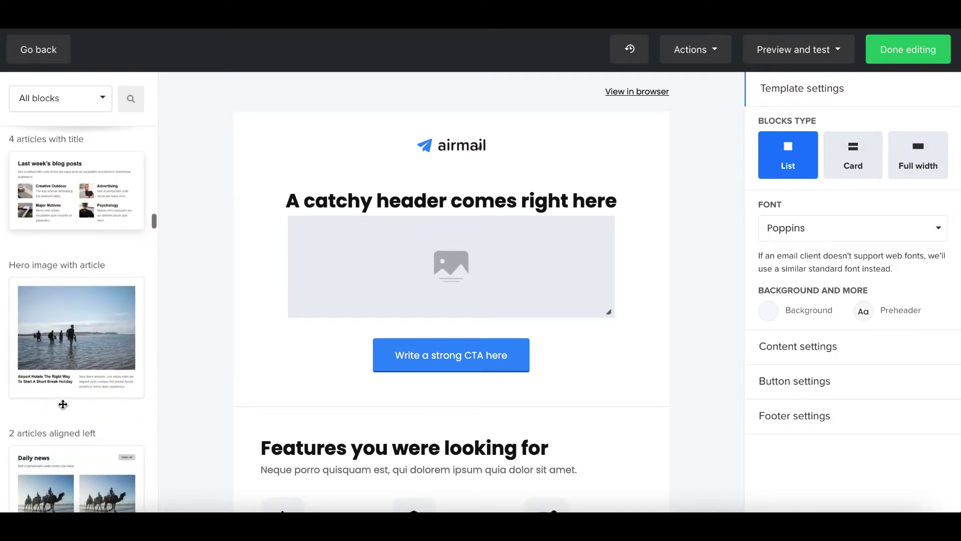
scroll(56, 291, up, 5)
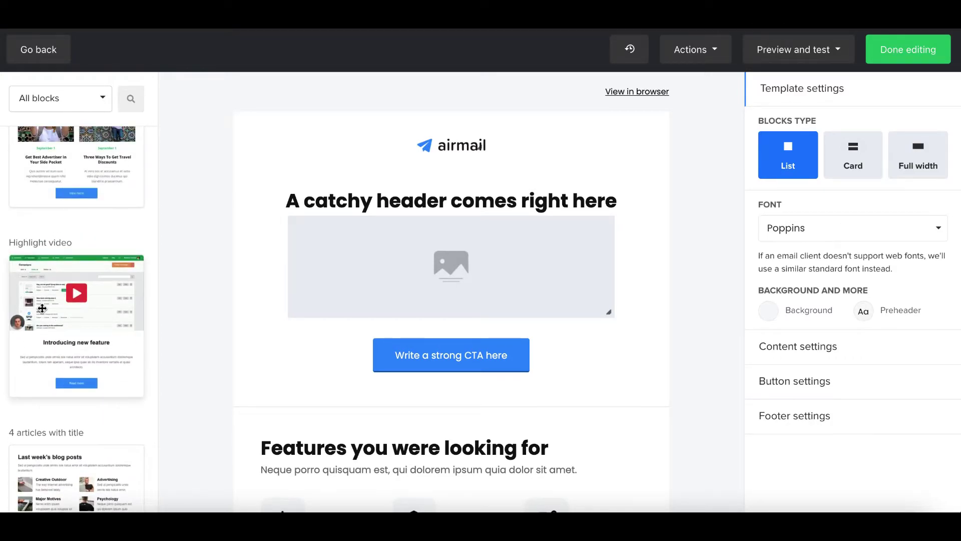
drag(42, 308, 350, 391)
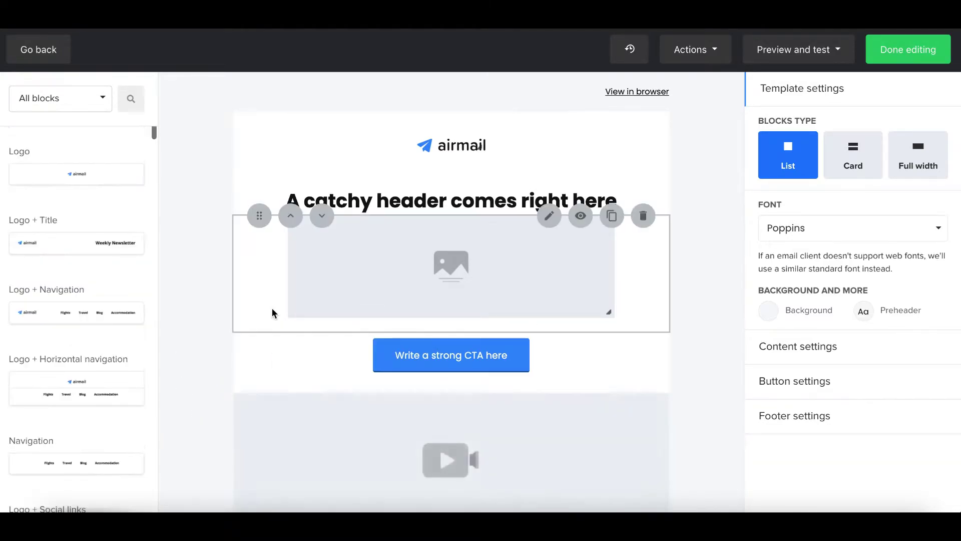
Review the Highlight video block's description text and its Read more button label without changing them.
scroll(272, 308, down, 2)
scroll(206, 389, down, 3)
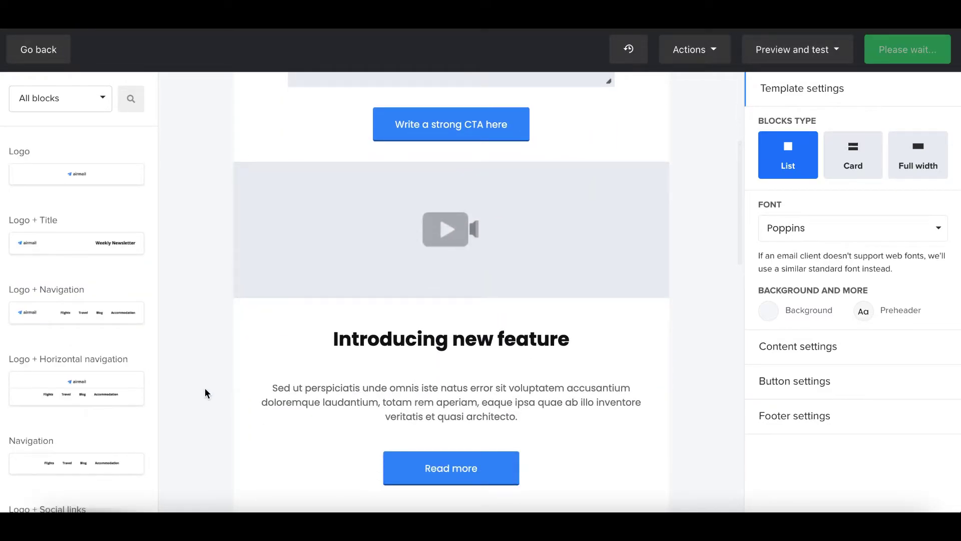
mouse_move(566, 290)
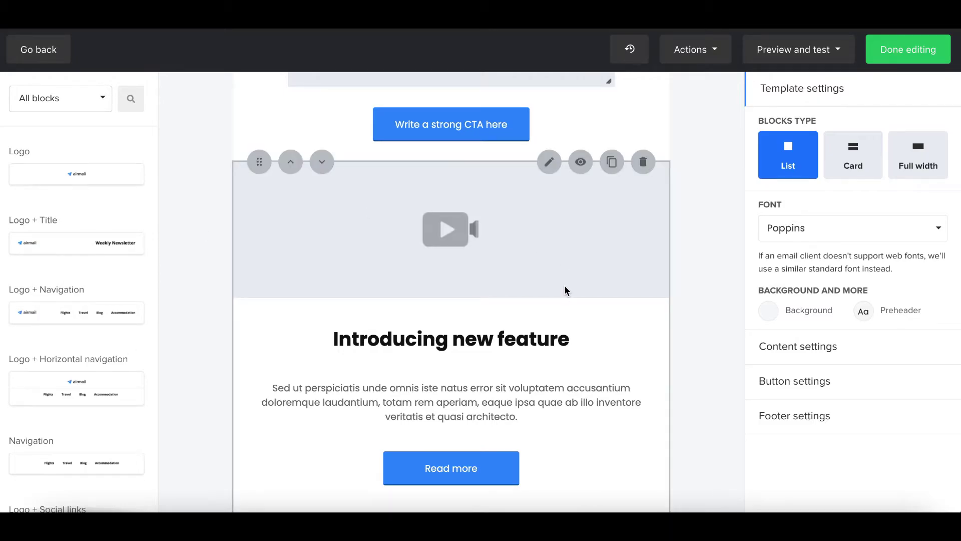
click(476, 237)
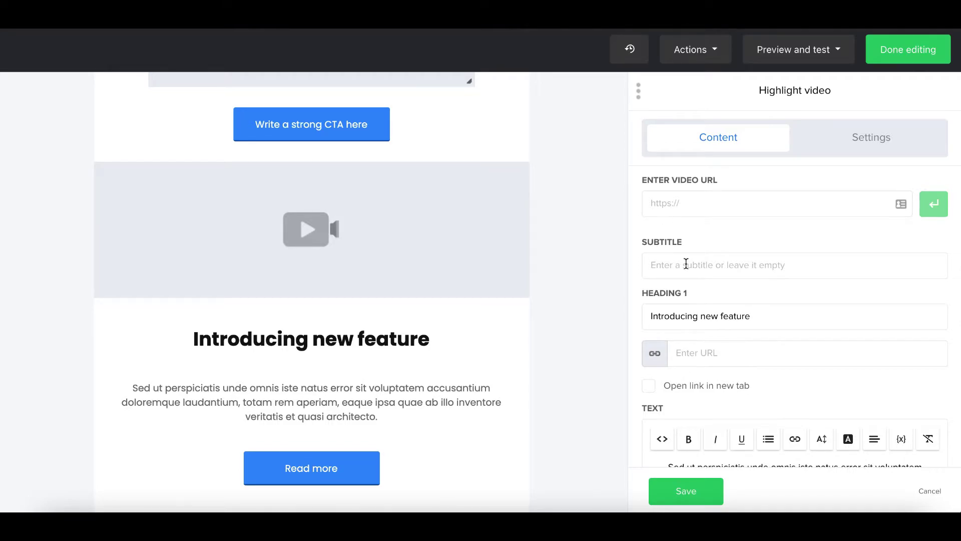
scroll(696, 306, down, 2)
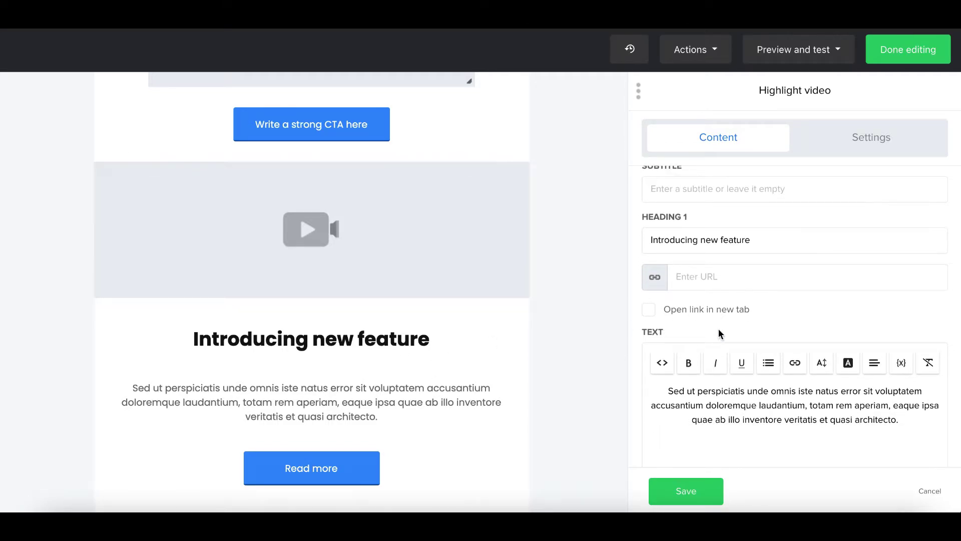
scroll(721, 333, down, 1)
click(736, 367)
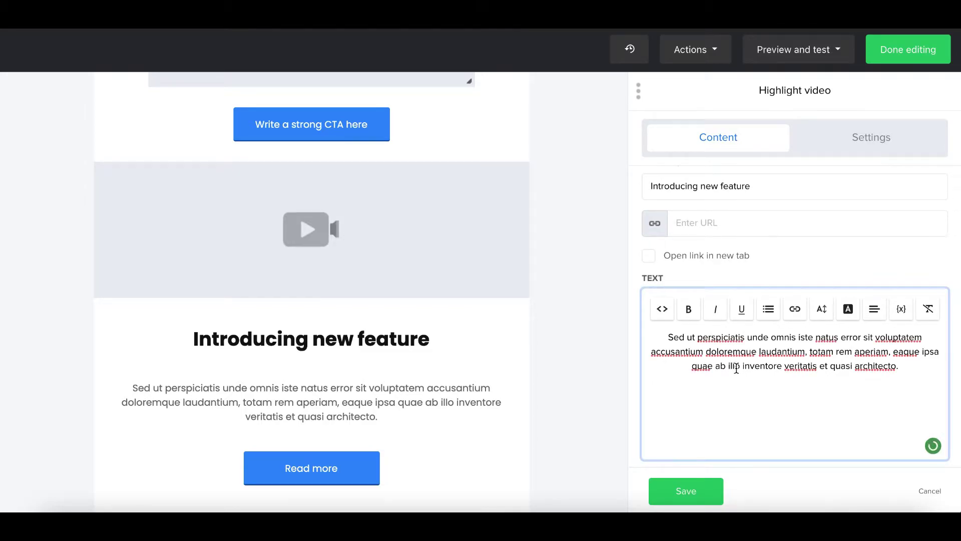
scroll(497, 383, down, 2)
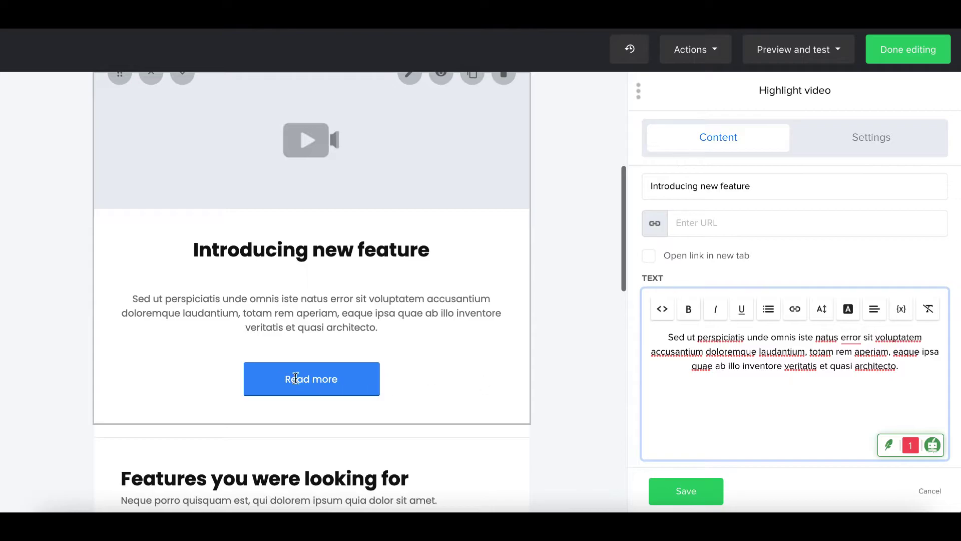
scroll(743, 405, down, 2)
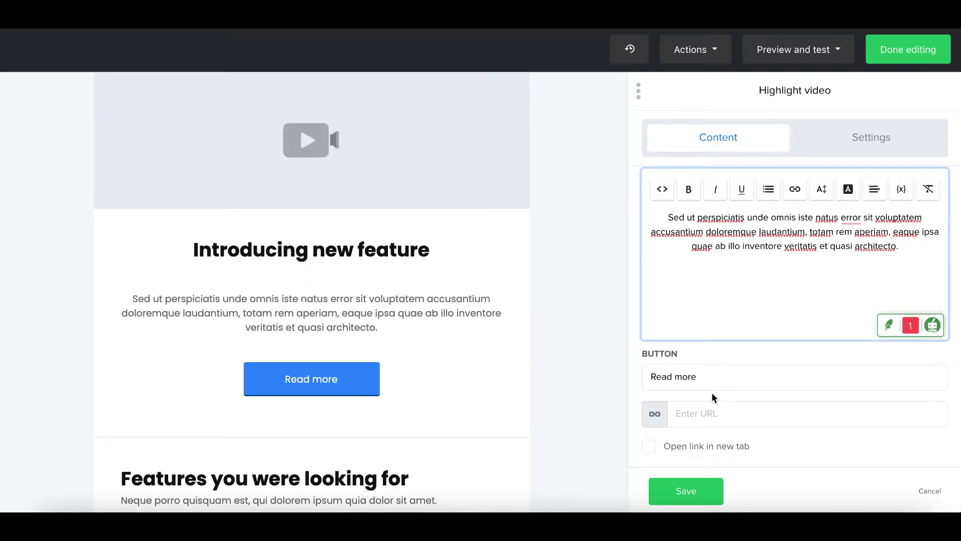
click(702, 377)
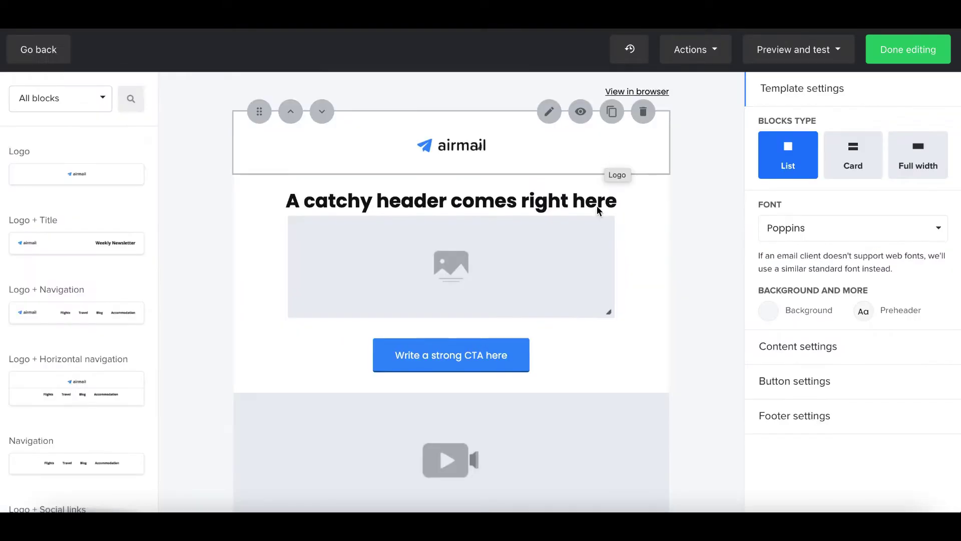
Address the campaign to All active subscribers, selecting 676 recipients.
click(830, 62)
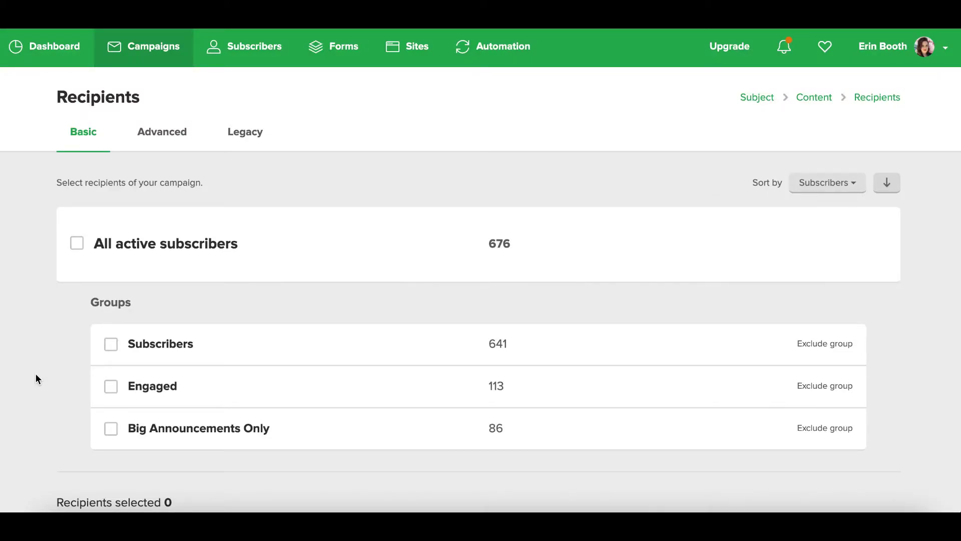
scroll(52, 372, down, 1)
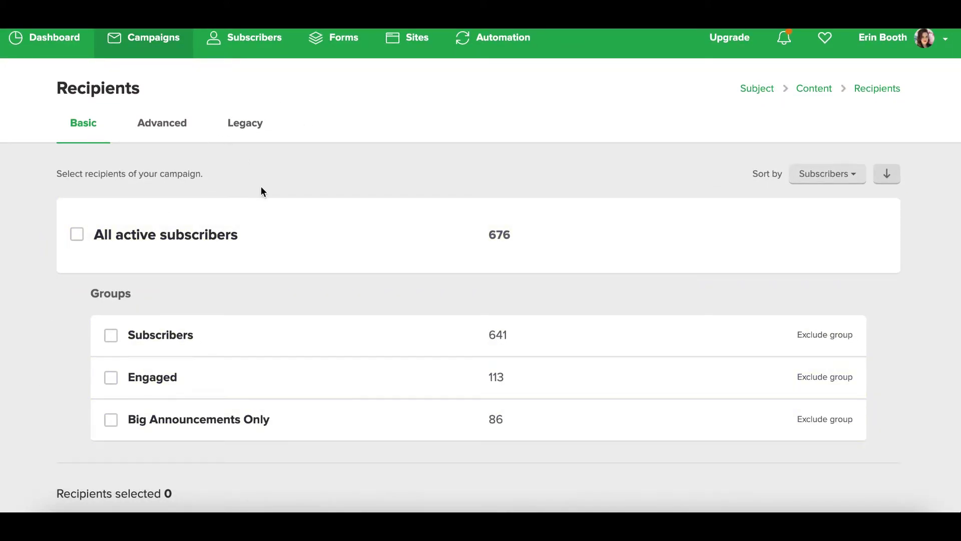
click(125, 235)
scroll(56, 390, down, 2)
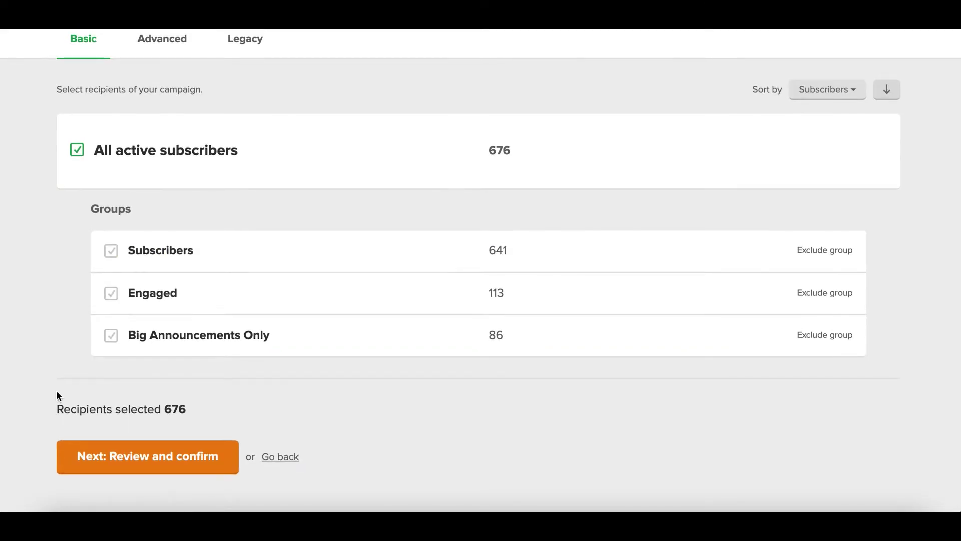
Schedule the campaign to send later on 2021-12-08 at 14:30 Central time.
click(169, 465)
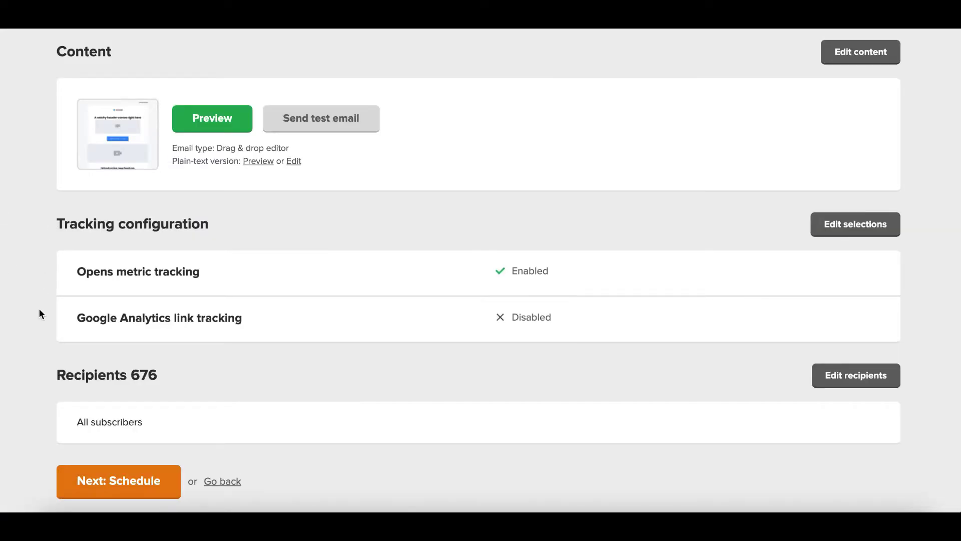
scroll(40, 317, down, 1)
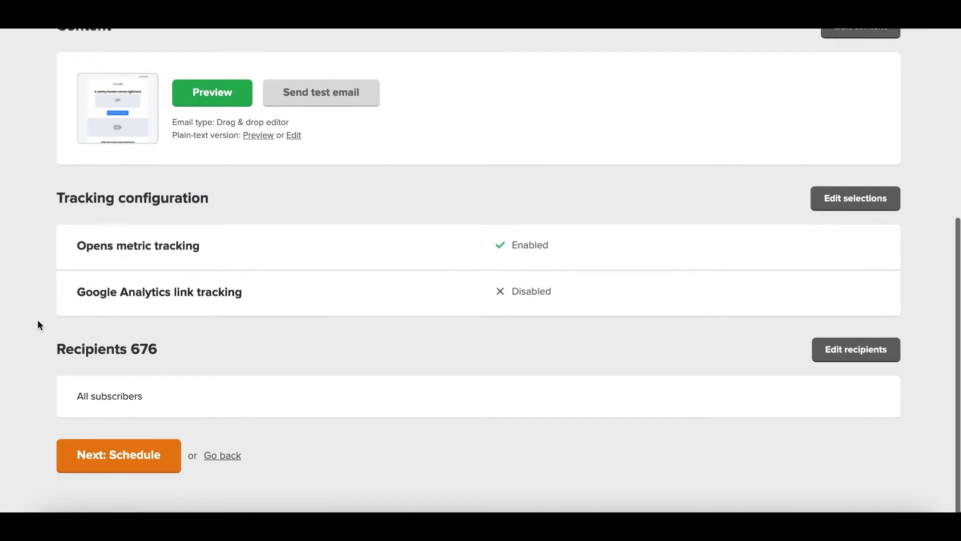
click(133, 468)
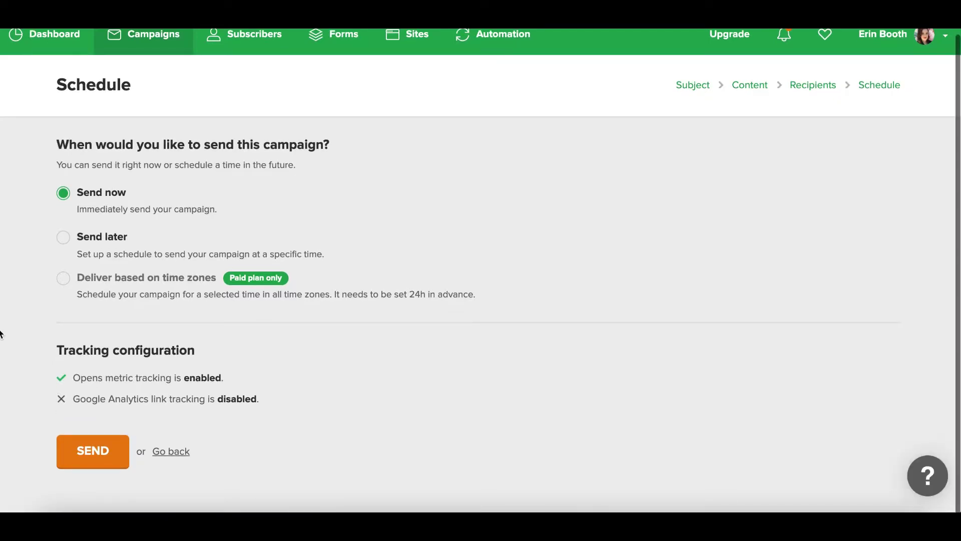
click(63, 242)
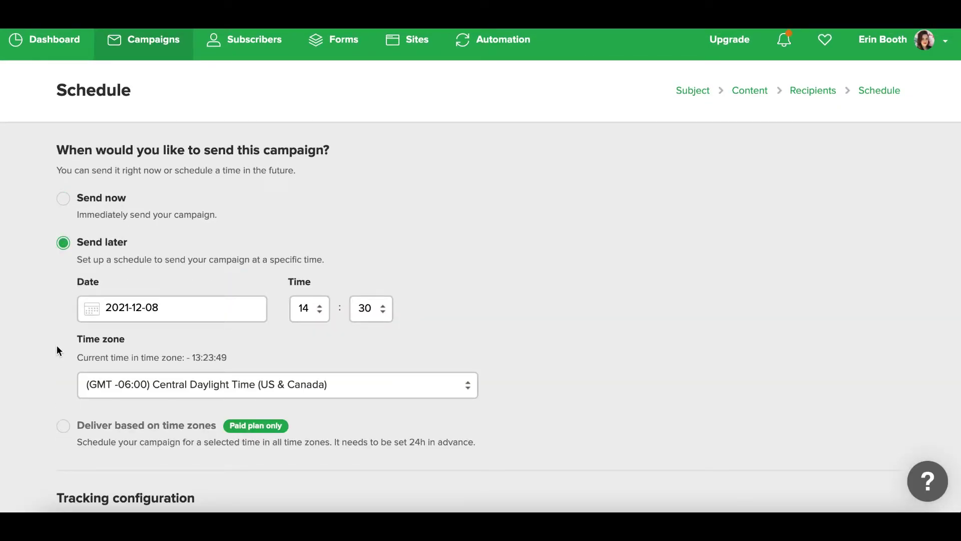
scroll(281, 328, down, 3)
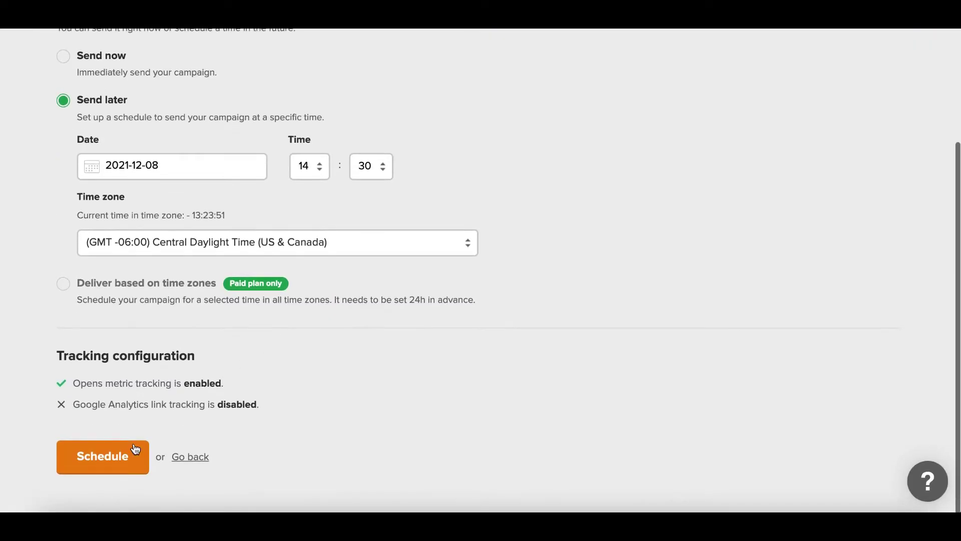
scroll(255, 251, up, 3)
click(244, 50)
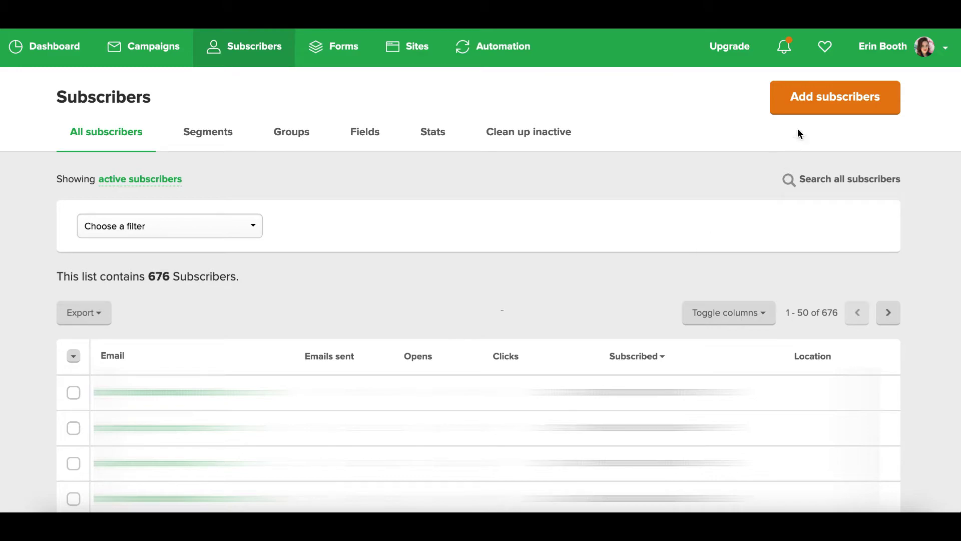
Explore the single-subscriber form with its extra fields, then return to CSV/TXT import.
click(826, 98)
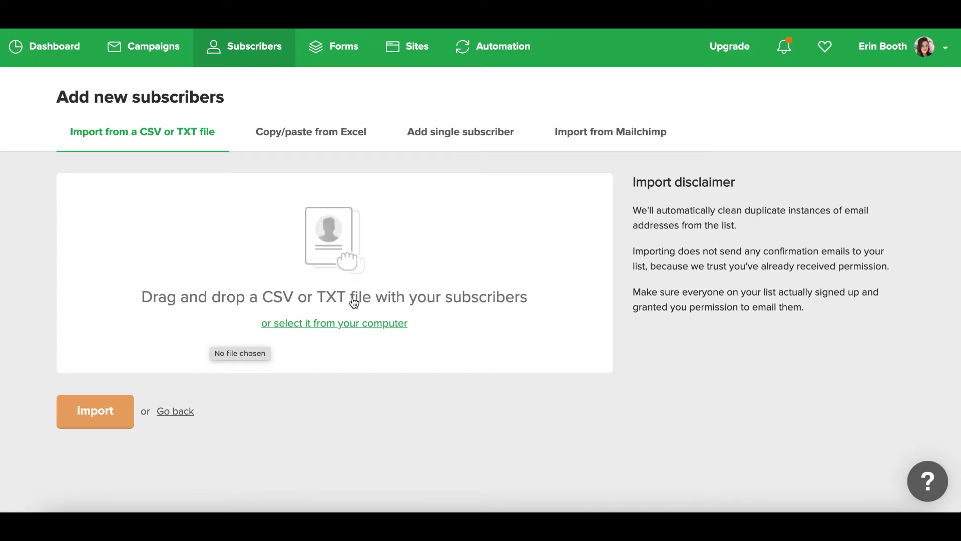
click(461, 132)
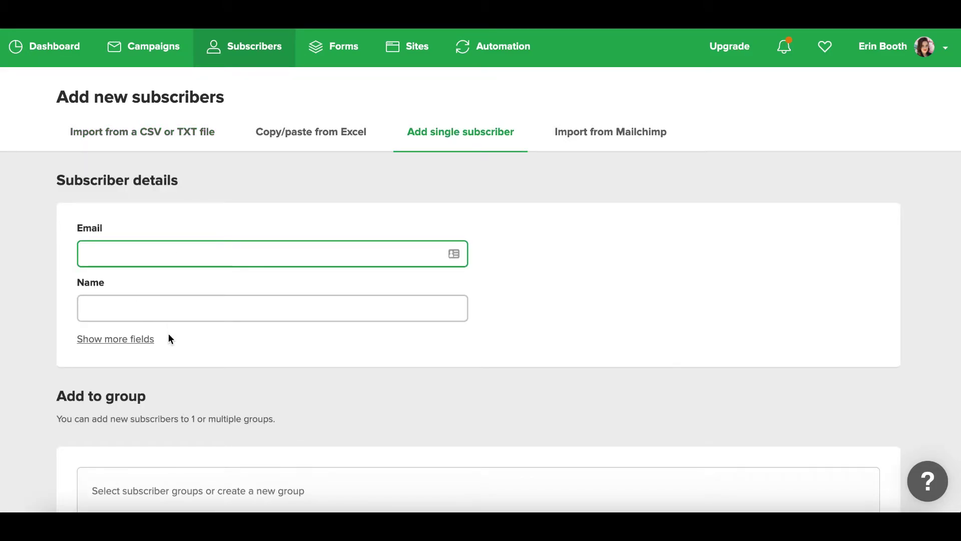
click(124, 338)
scroll(83, 381, down, 4)
scroll(83, 376, up, 5)
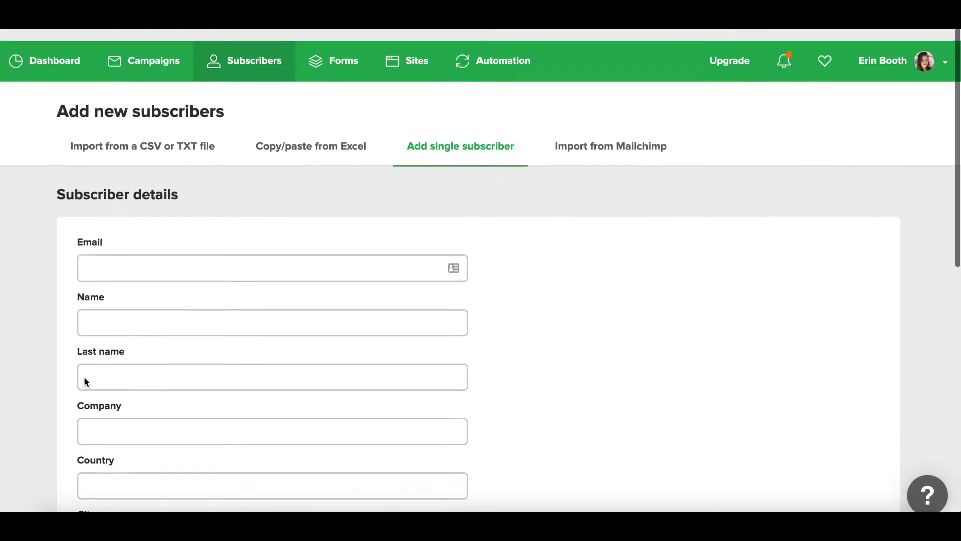
click(149, 140)
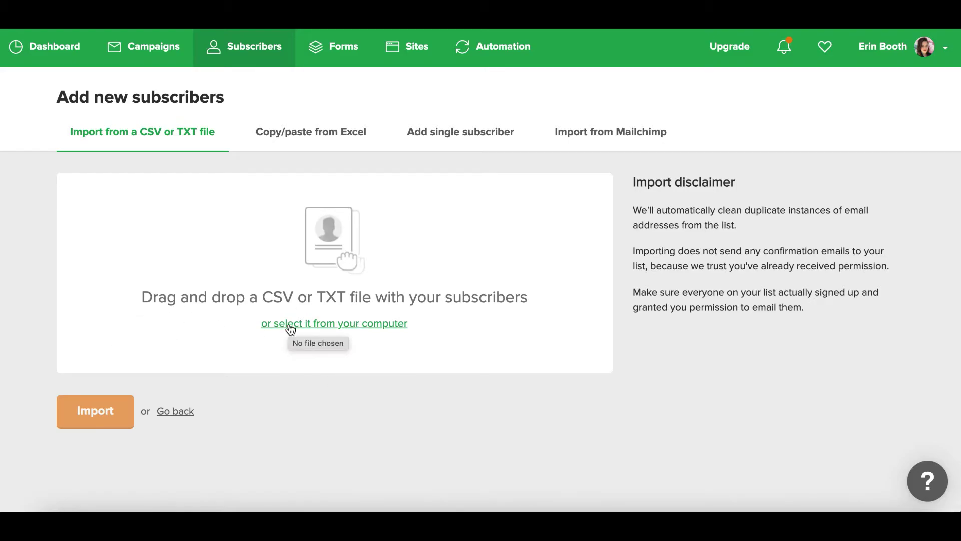
scroll(197, 227, left, 5)
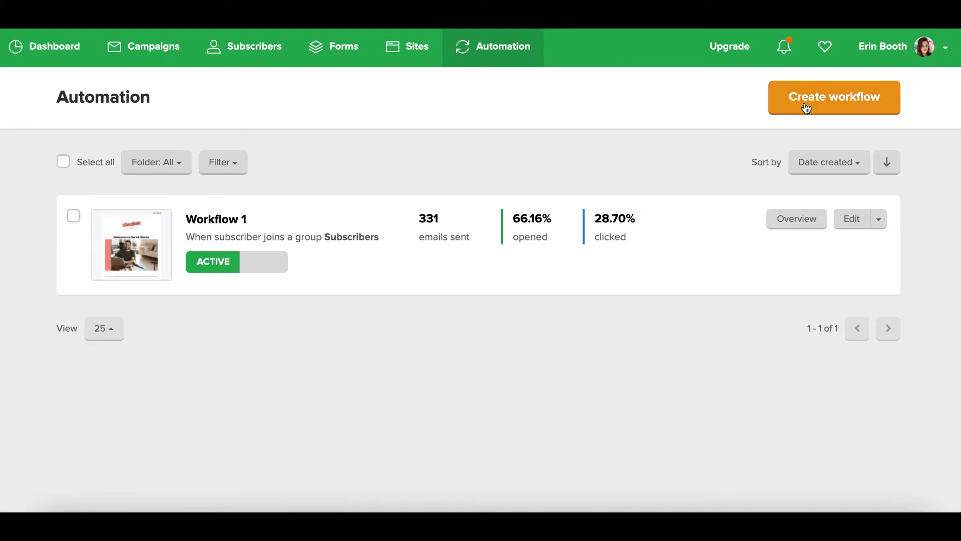
Create a workflow named 'product sale' triggered when a subscriber clicks a link.
click(779, 106)
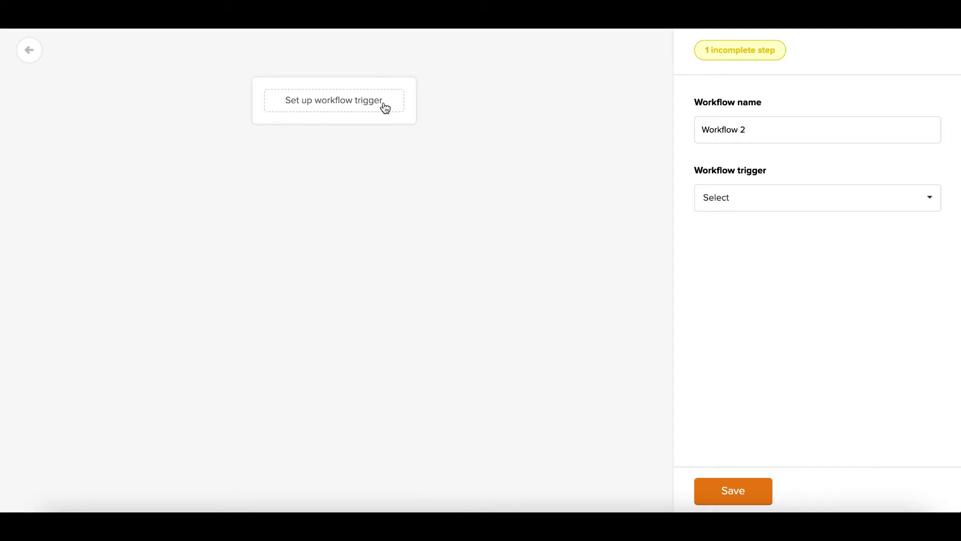
drag(763, 139, 679, 136)
text(product sale)
click(749, 209)
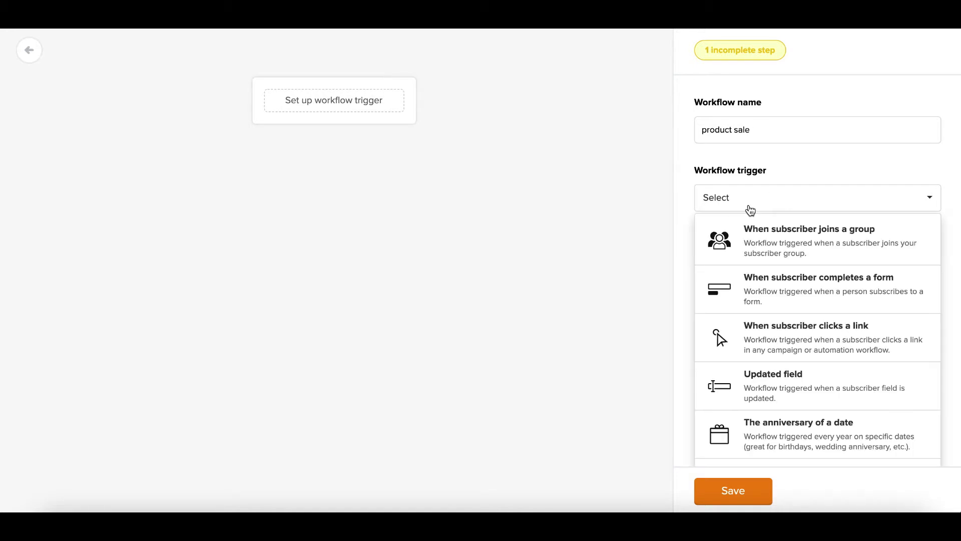
click(762, 246)
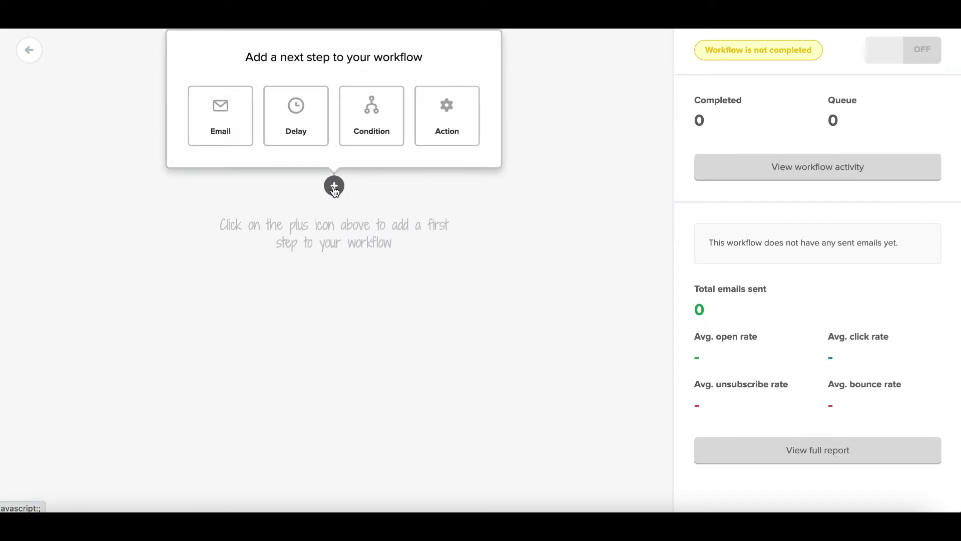
Add an Email as the workflow's first step and bring up the next-step choices.
click(220, 115)
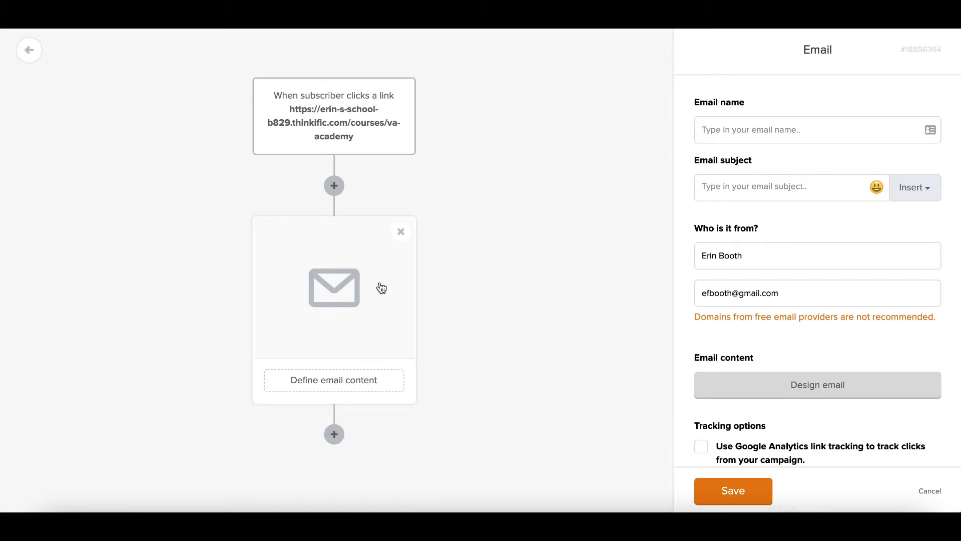
click(335, 434)
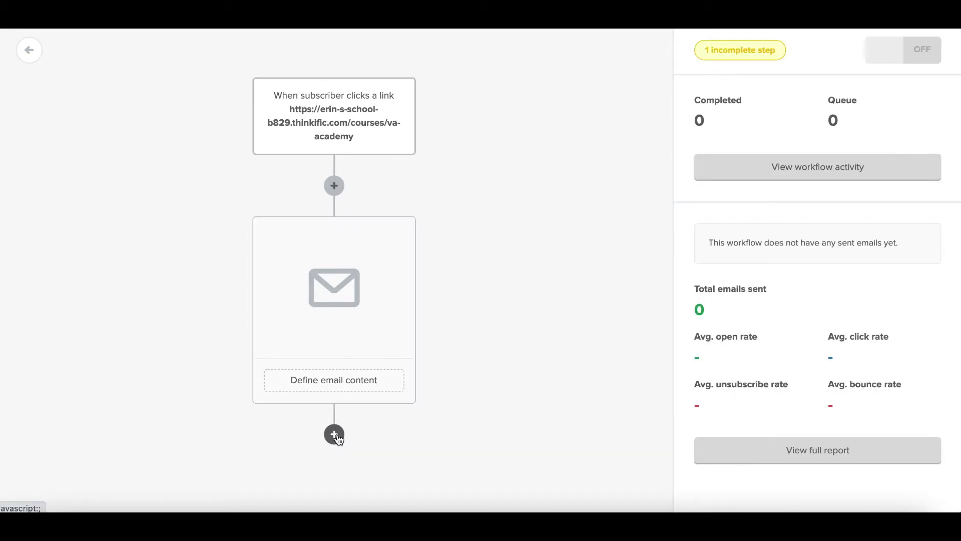
click(518, 210)
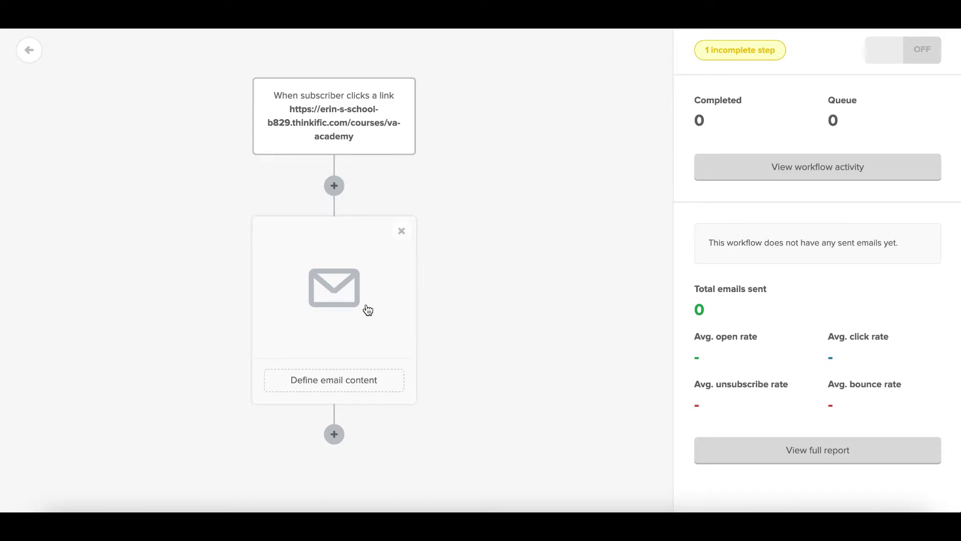
click(334, 436)
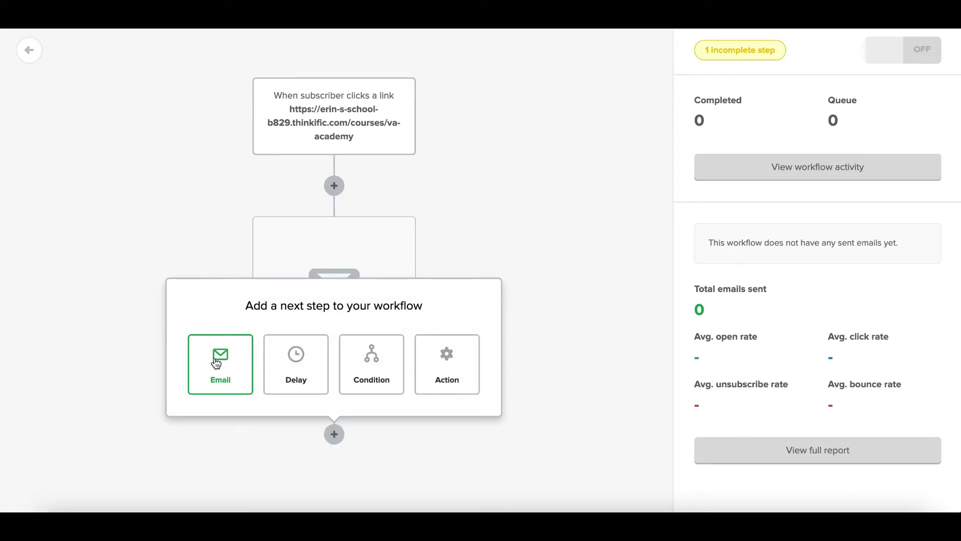
Add a yes/no condition after the first email, put an email on the no branch, and save.
click(384, 375)
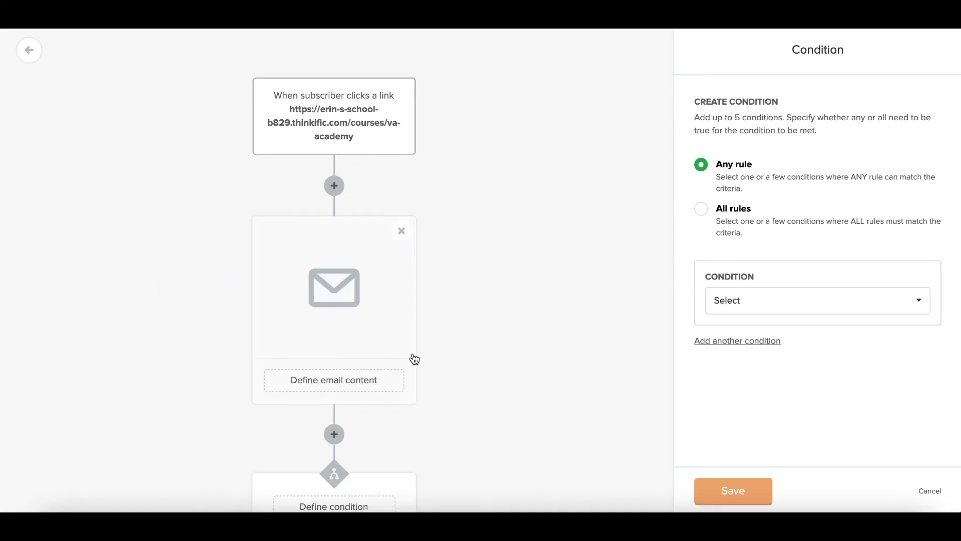
scroll(599, 288, down, 3)
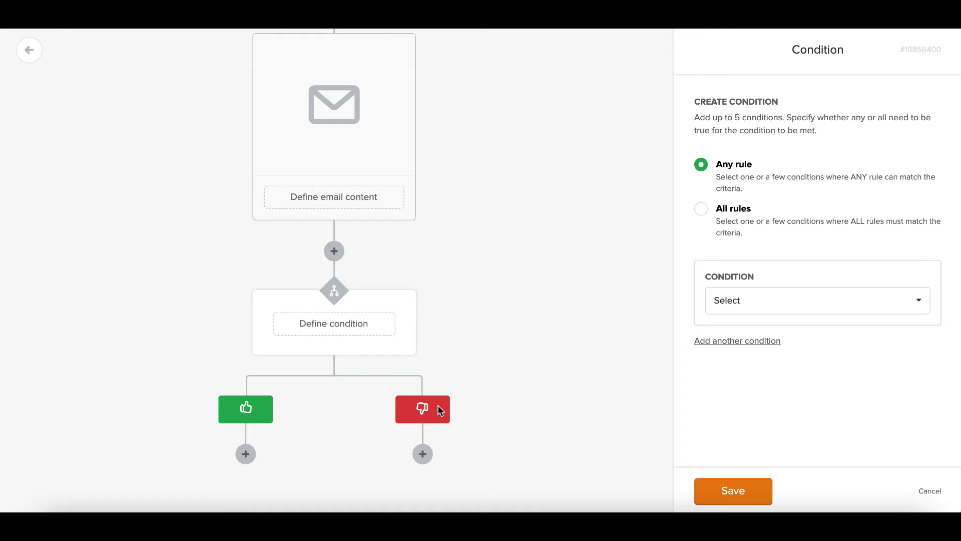
click(423, 453)
click(309, 396)
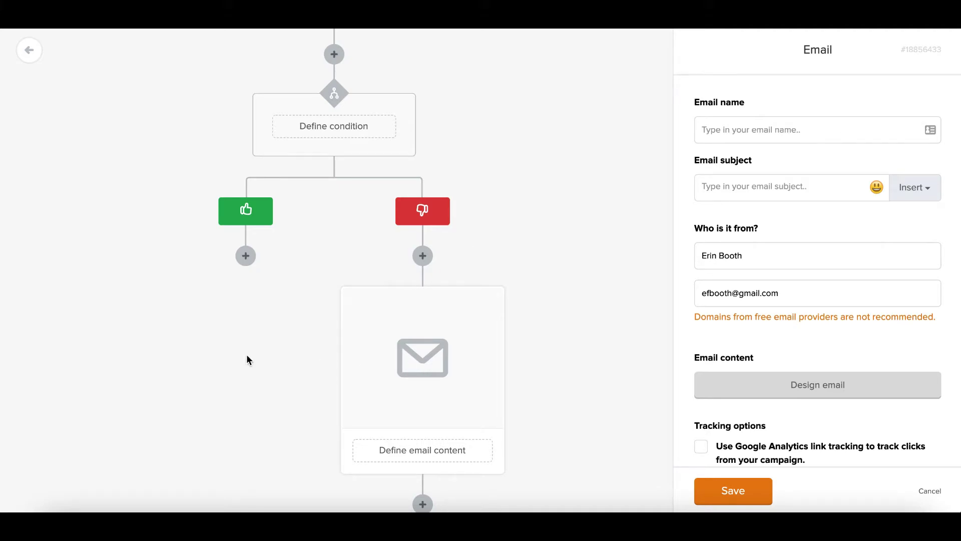
scroll(246, 355, up, 1)
click(734, 491)
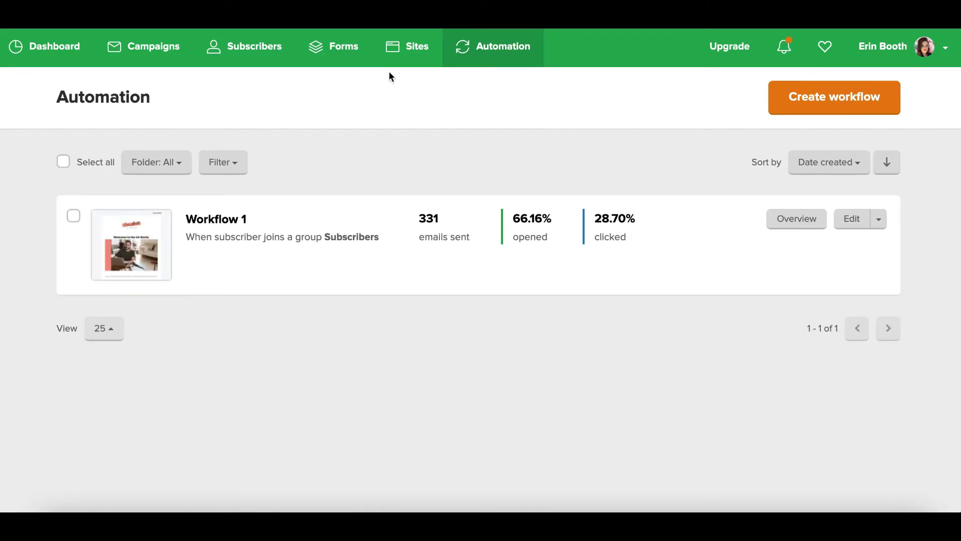
Go to Landing pages, abandon a first page draft, and check the Websites list before returning.
click(407, 53)
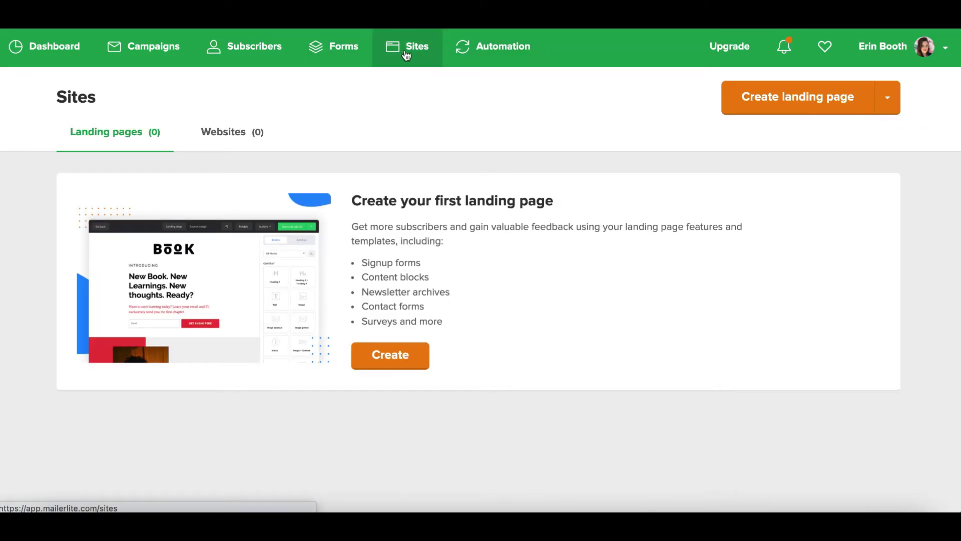
click(399, 369)
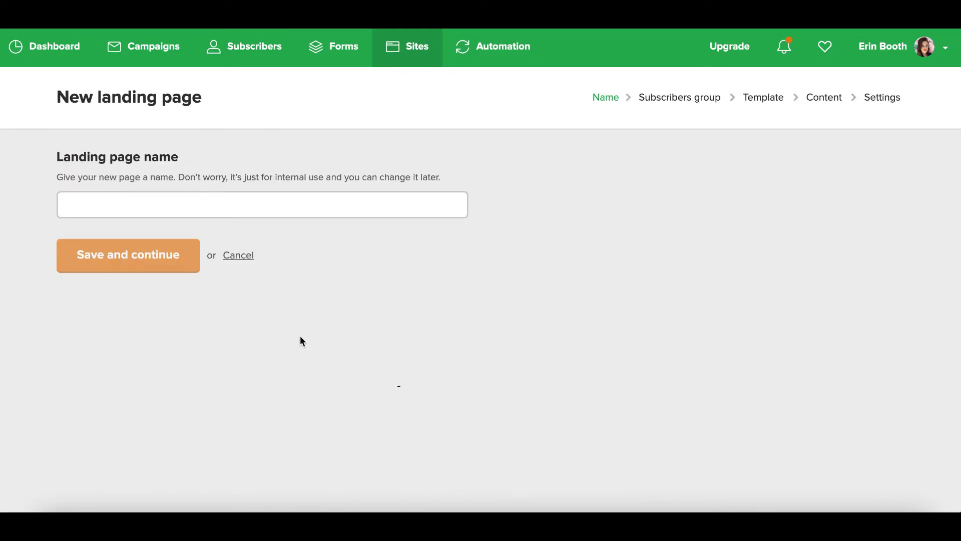
click(245, 257)
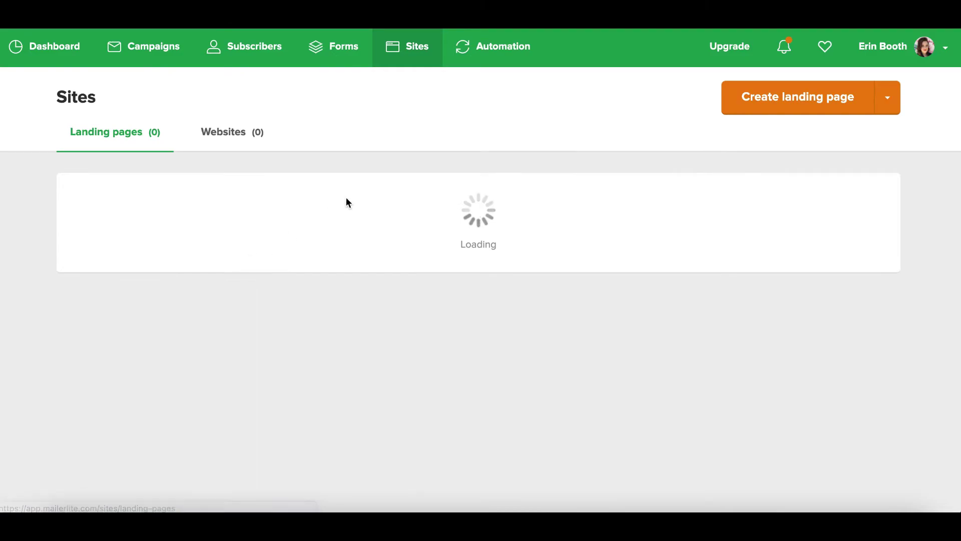
click(236, 144)
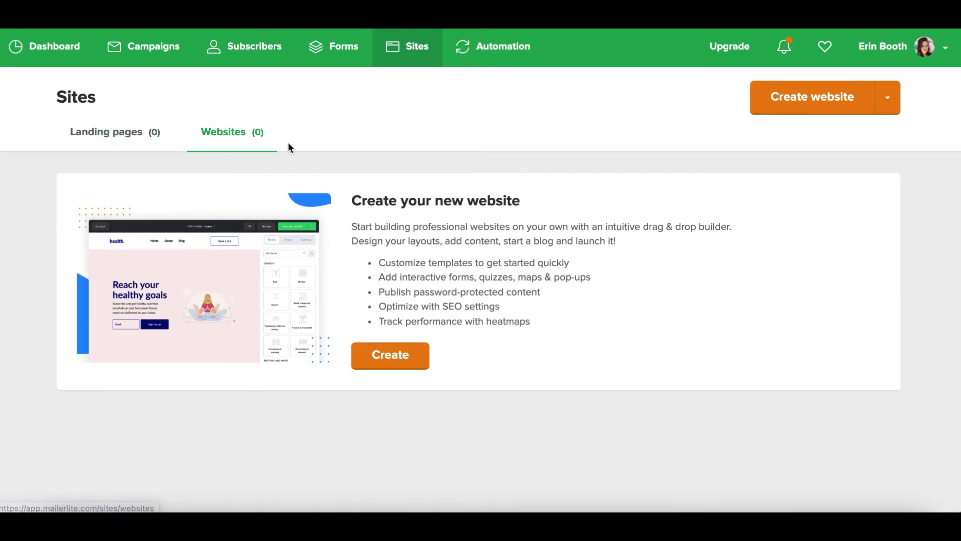
click(122, 133)
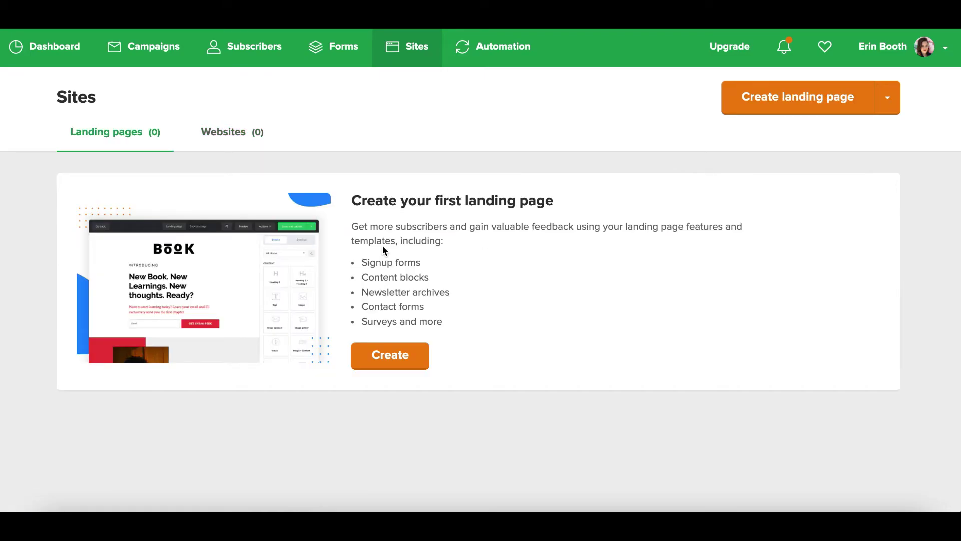
Create a new landing page named 'ex' and continue to the template choice.
click(381, 358)
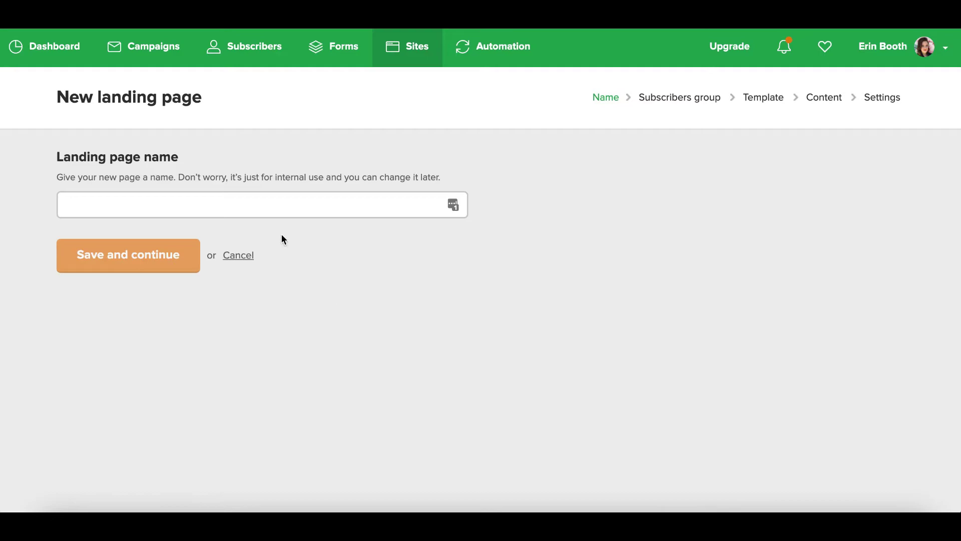
click(248, 199)
text(ex)
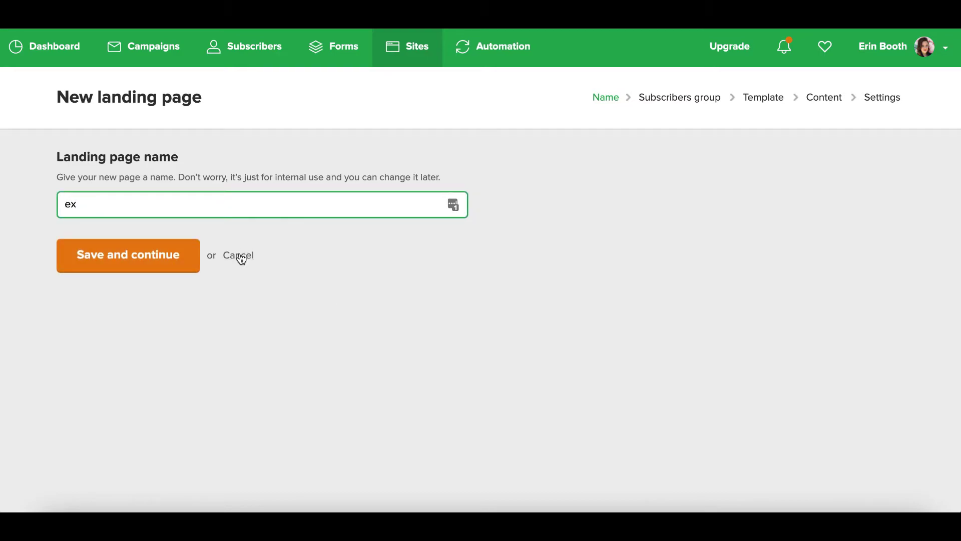
click(143, 256)
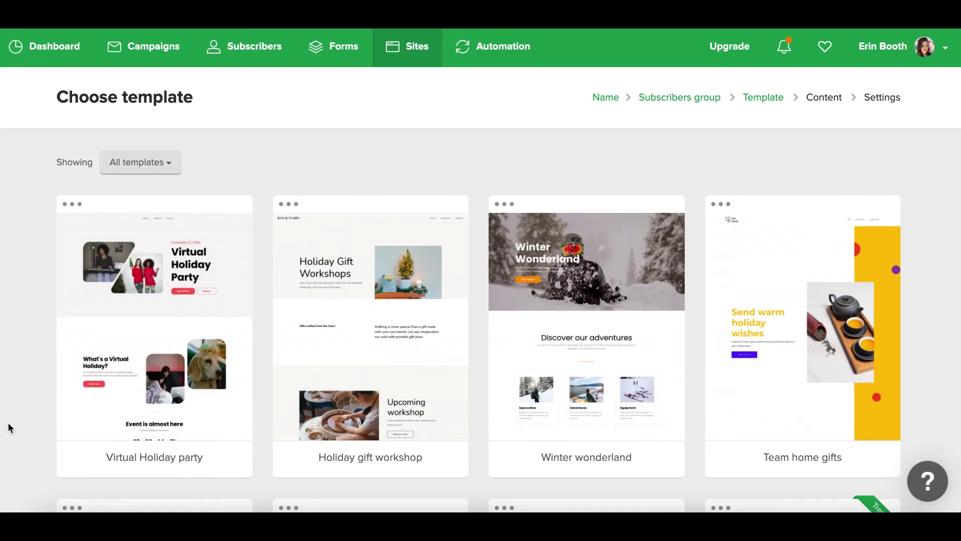
Pick the Email expert template from the gallery for the landing page.
scroll(10, 427, down, 1)
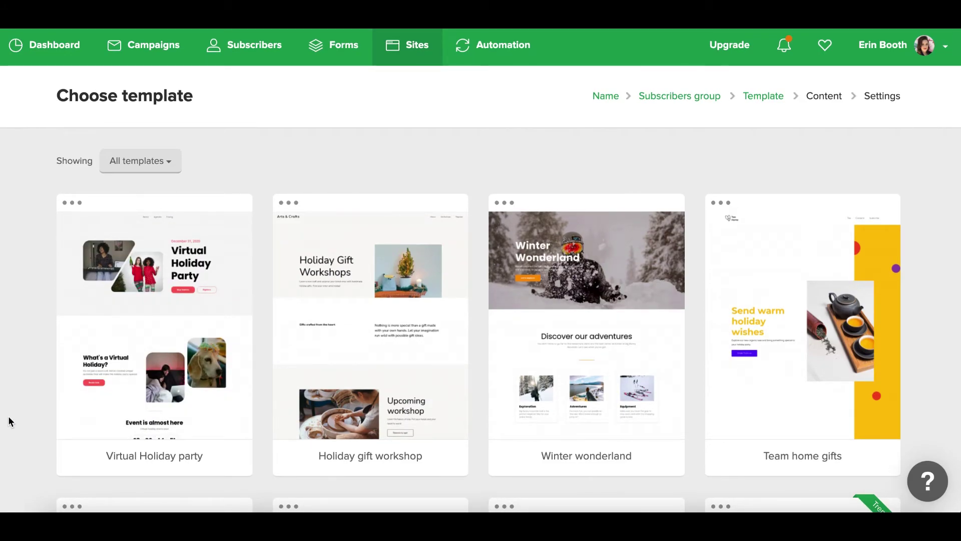
scroll(10, 422, down, 6)
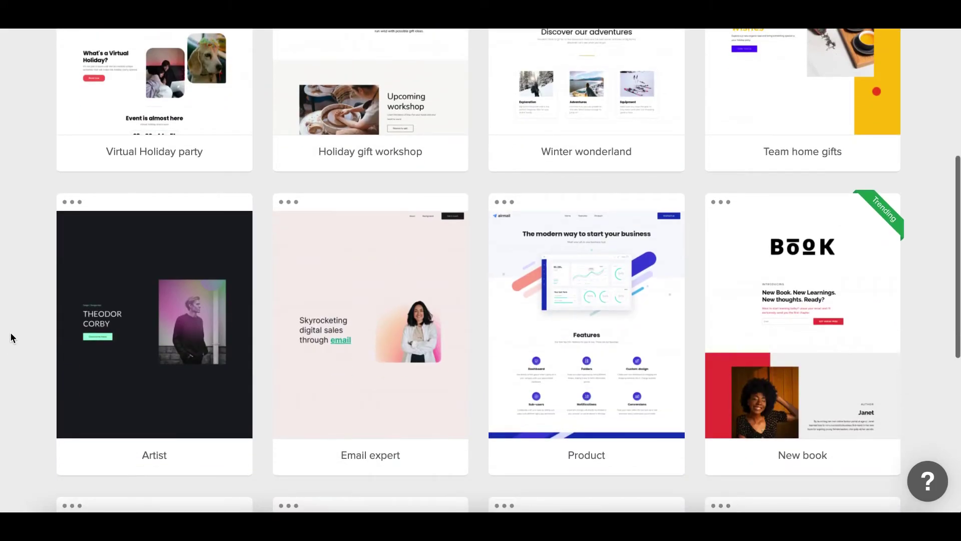
mouse_move(171, 386)
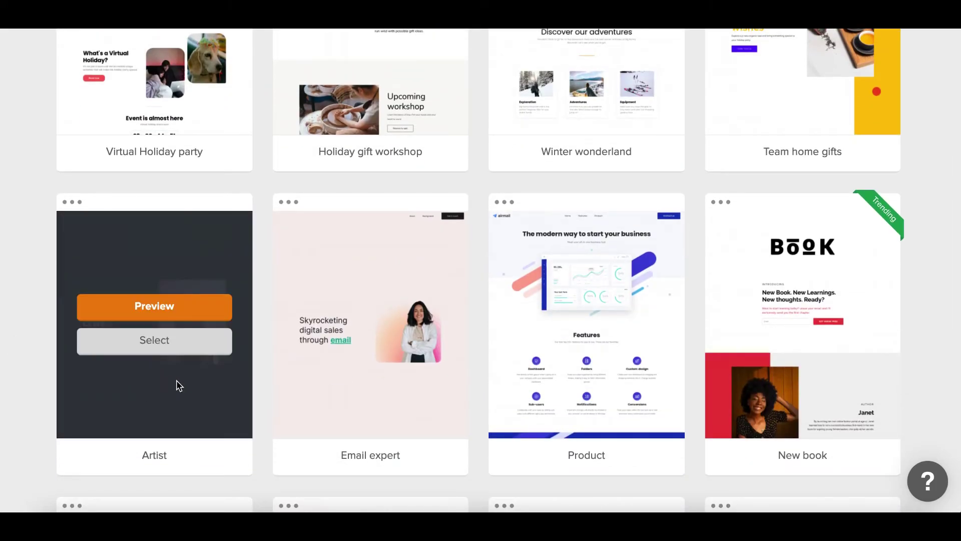
mouse_move(315, 373)
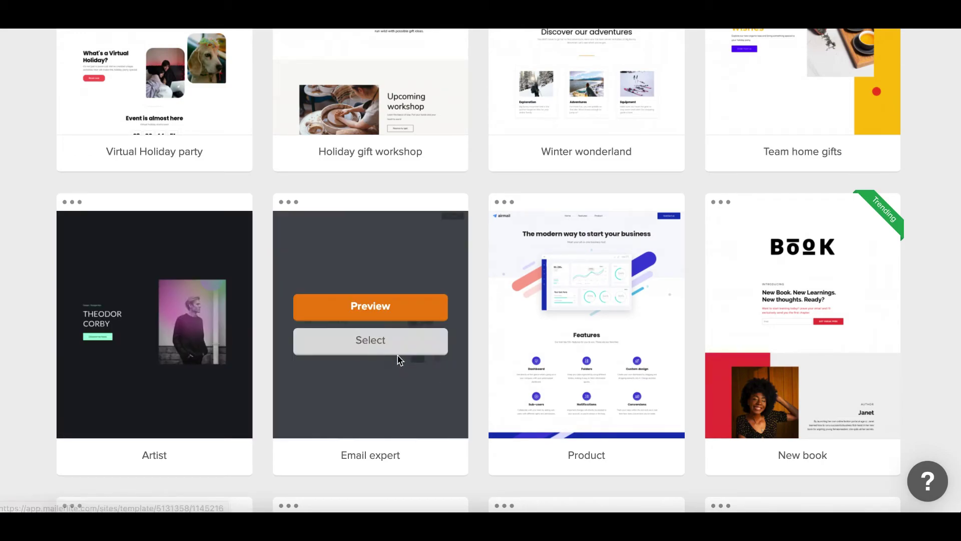
click(381, 346)
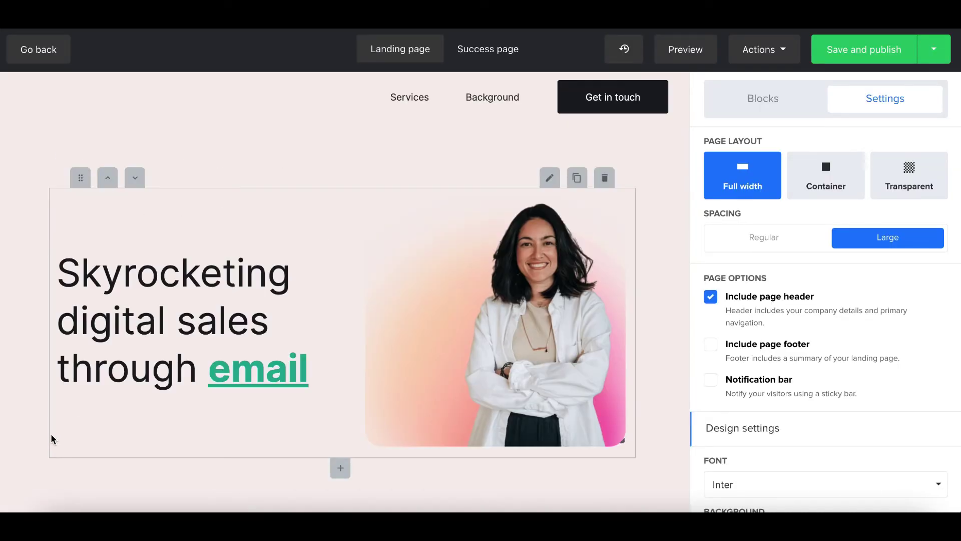
Scroll through the Email expert page and select its headline and hero image.
scroll(12, 476, down, 10)
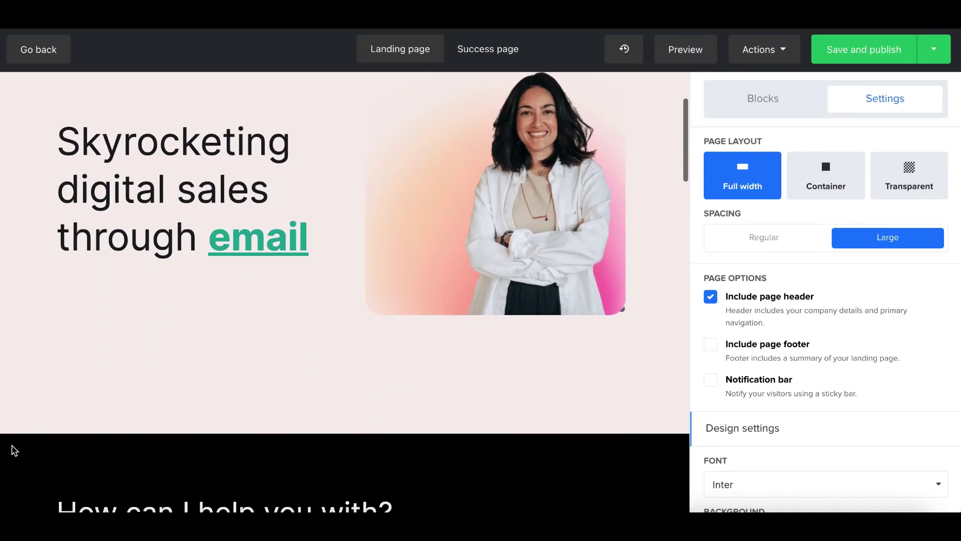
scroll(14, 428, down, 15)
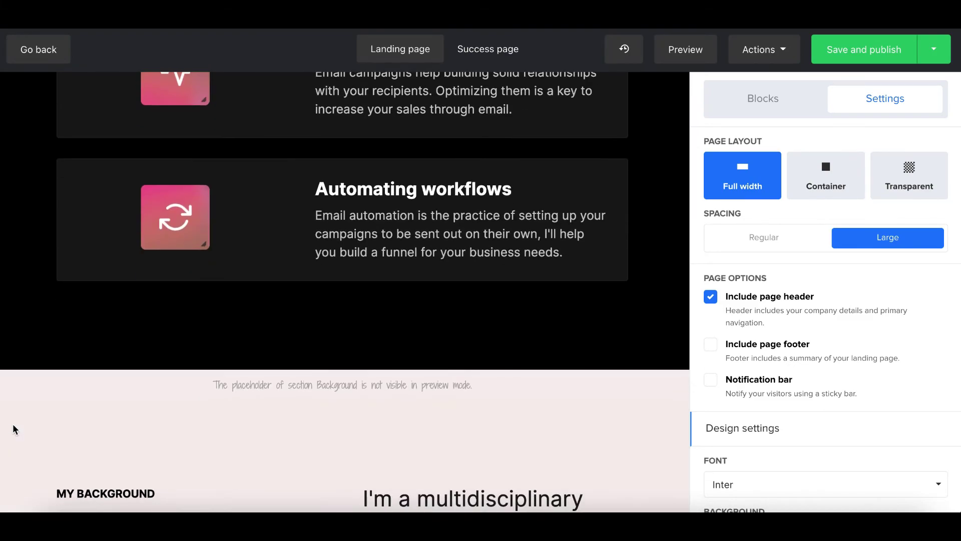
scroll(14, 428, down, 12)
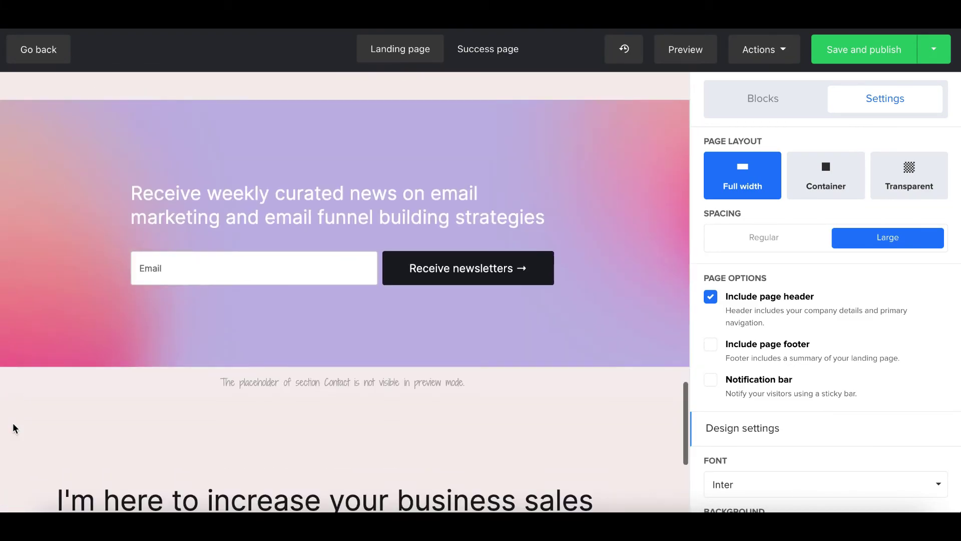
scroll(14, 416, up, 20)
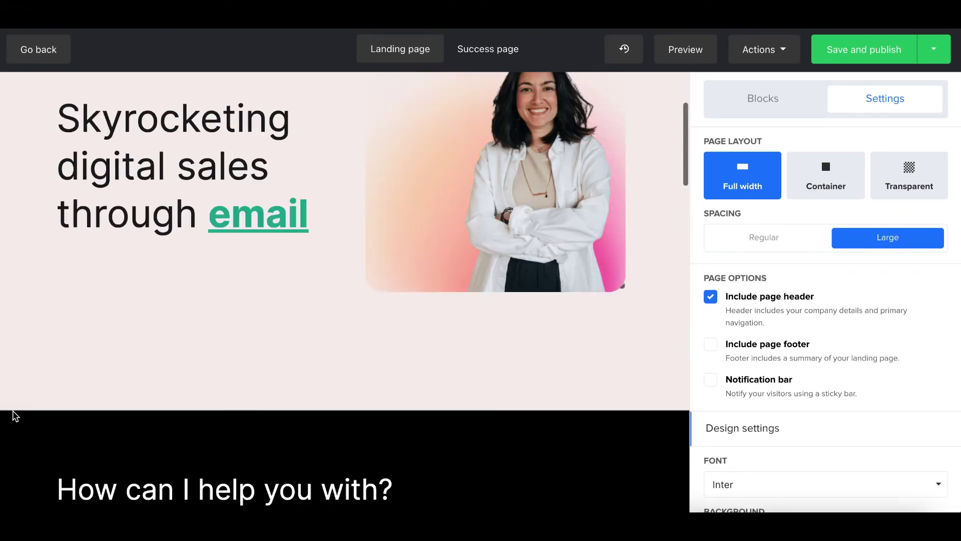
scroll(15, 416, down, 20)
scroll(14, 417, down, 5)
scroll(14, 416, up, 6)
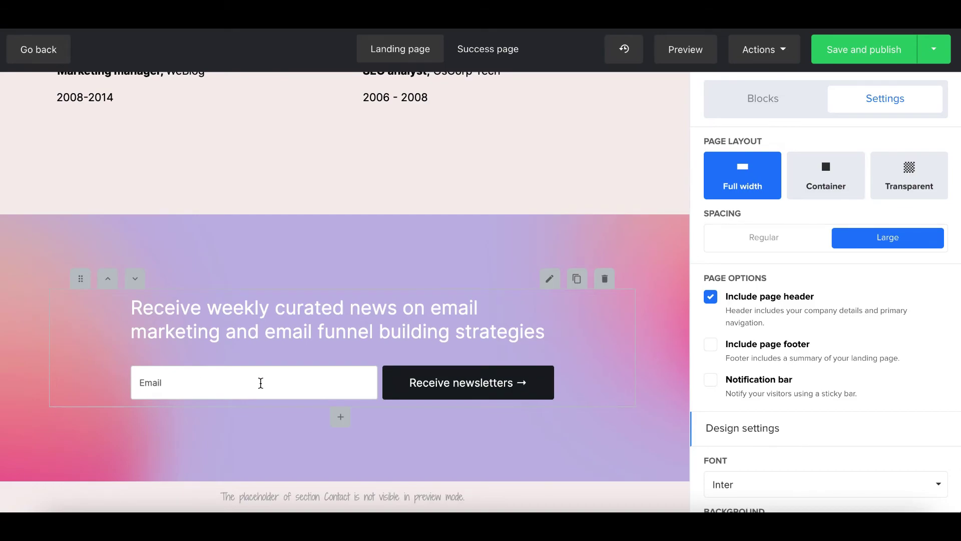
scroll(60, 419, up, 4)
scroll(50, 413, up, 15)
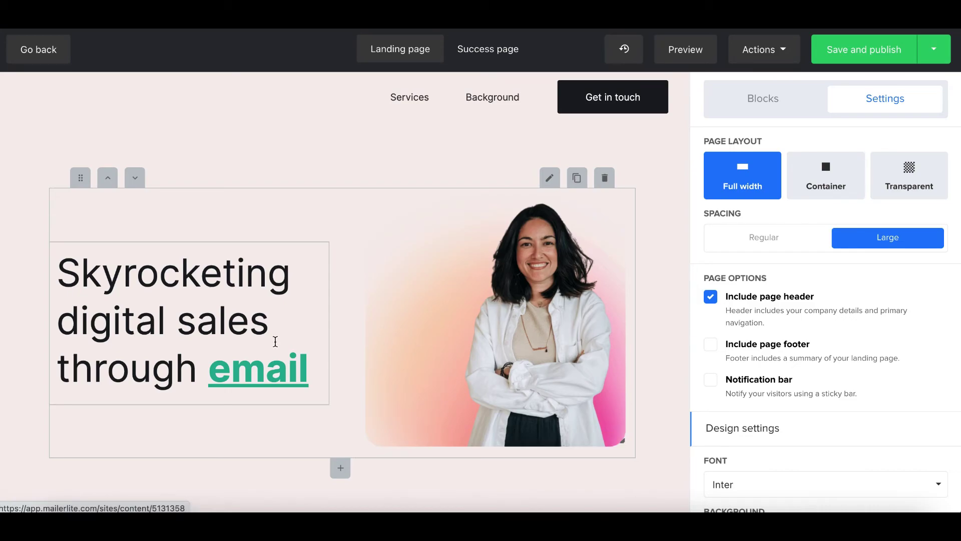
click(274, 341)
click(503, 321)
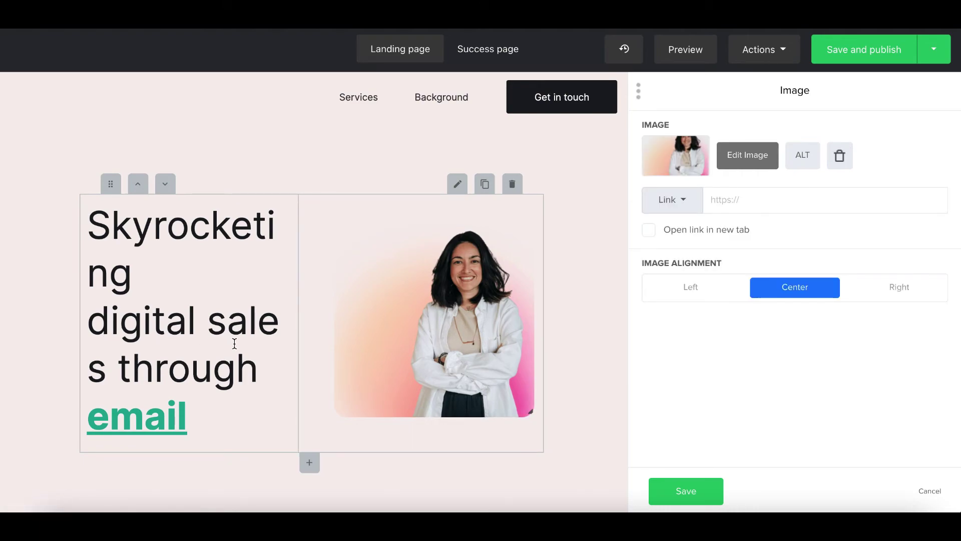
Select most of the headline and toggle Bold on and off, leaving it unchanged.
drag(256, 369, 117, 310)
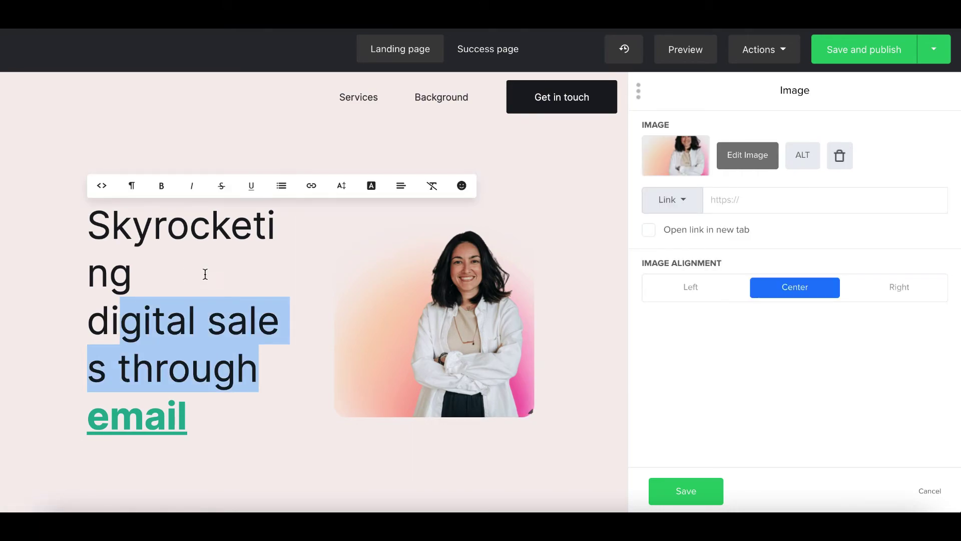
click(701, 317)
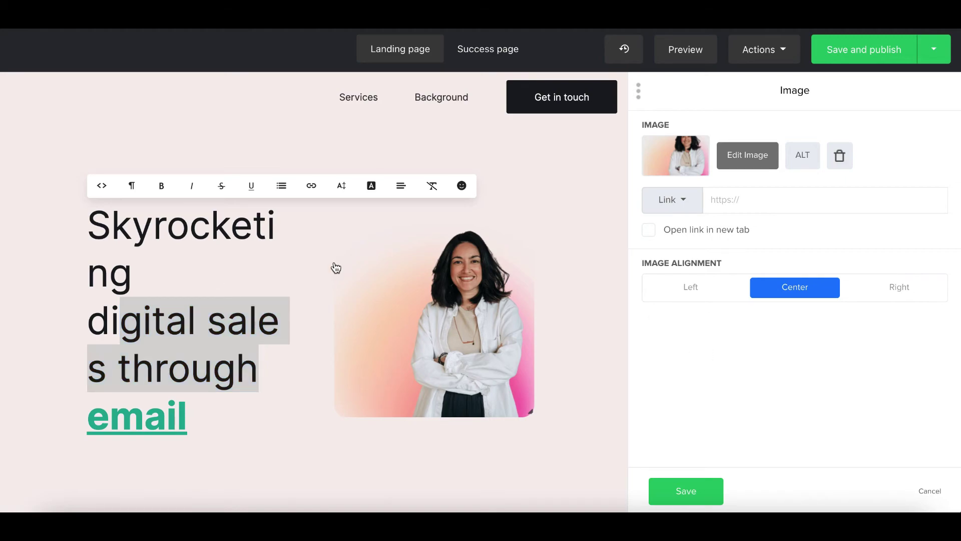
click(163, 185)
click(174, 189)
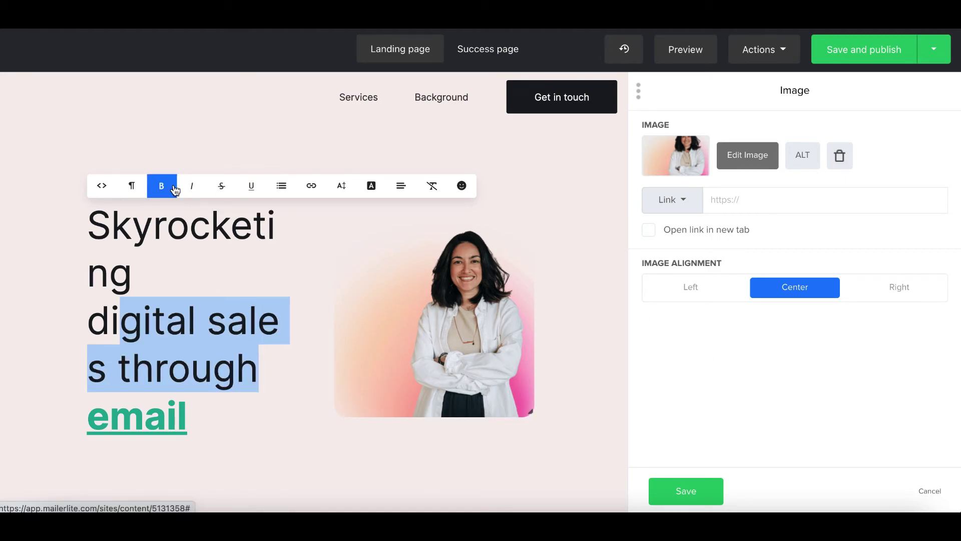
scroll(244, 376, down, 8)
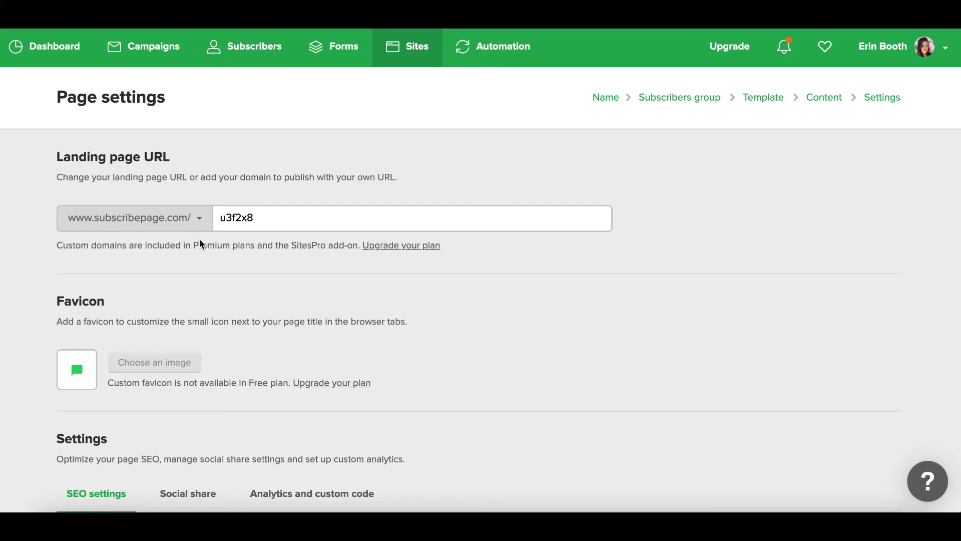
drag(258, 217, 189, 220)
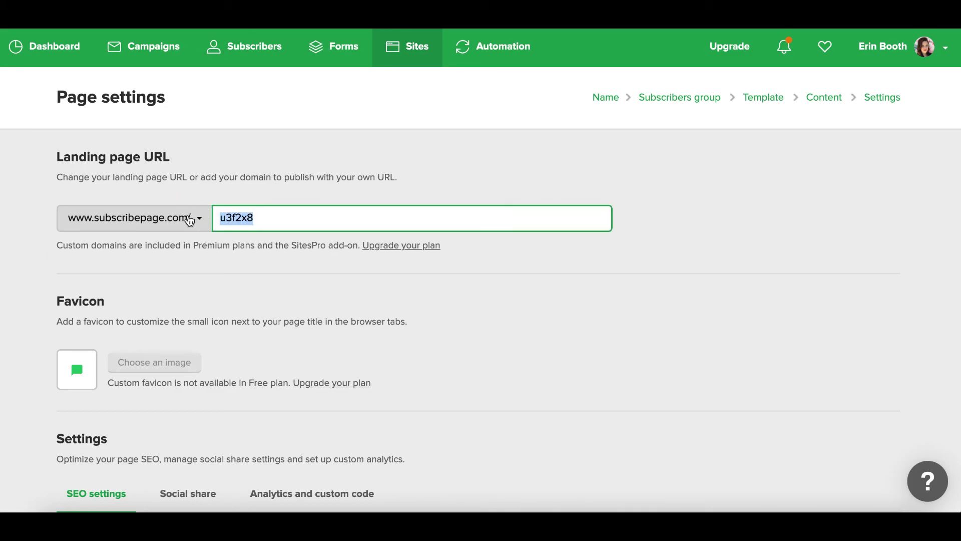
text(va_brand)
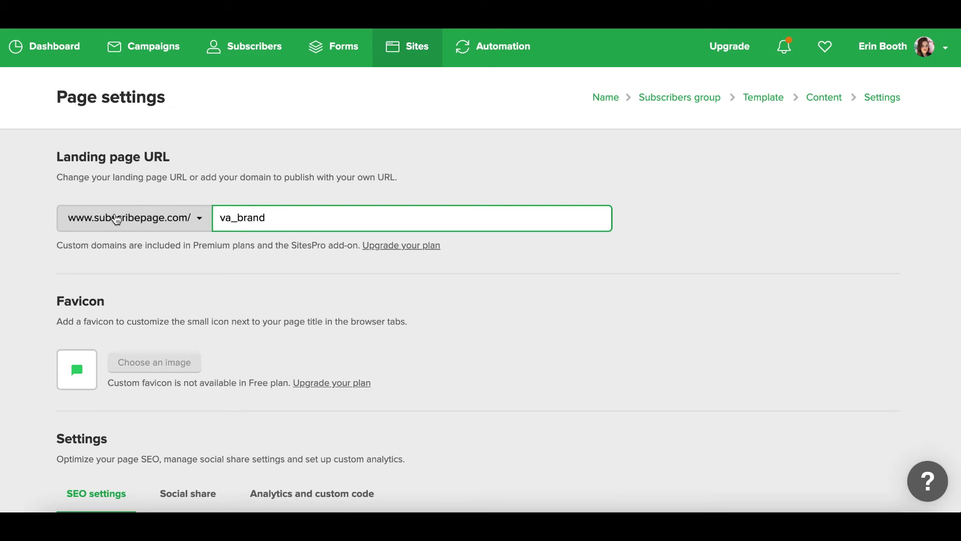
click(203, 219)
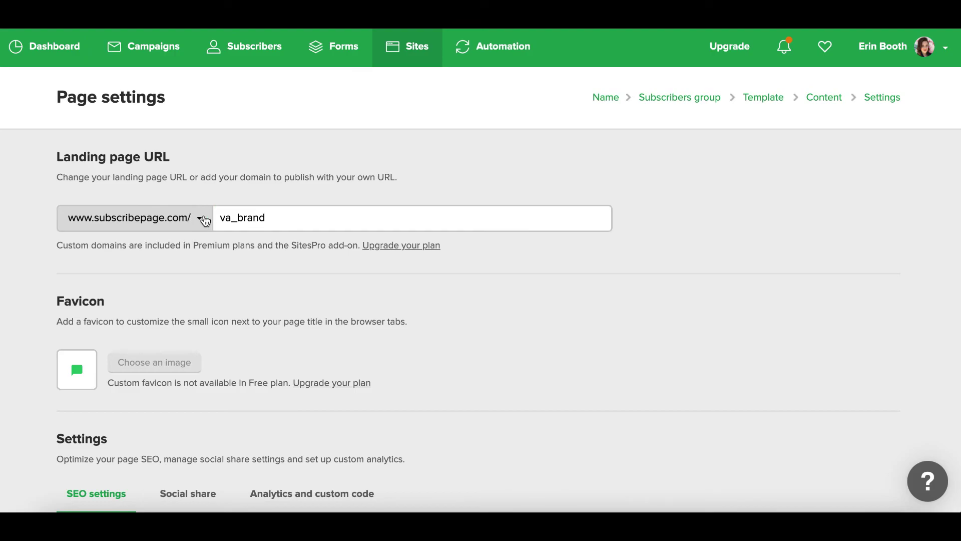
click(205, 221)
click(189, 224)
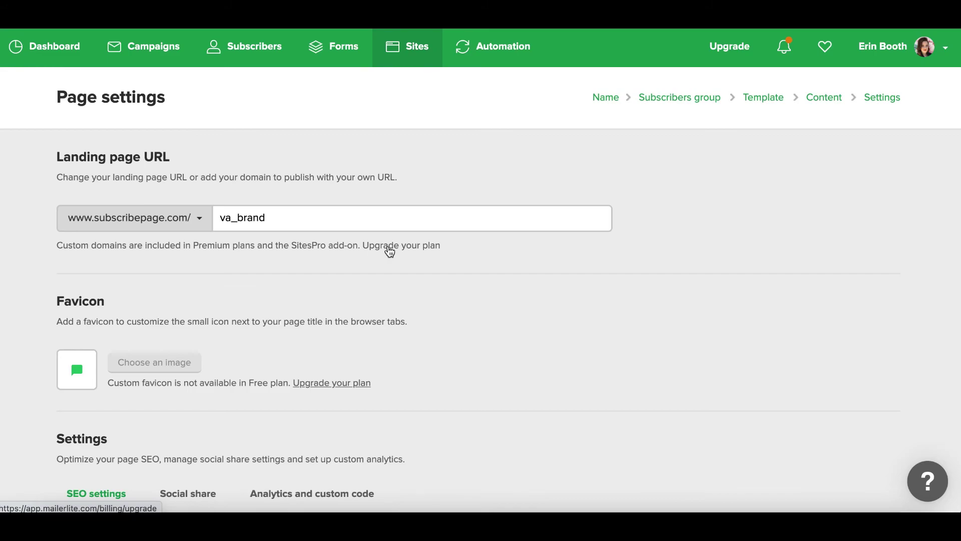
Look over the SEO settings below the URL, then return to the account dashboard.
scroll(128, 314, down, 3)
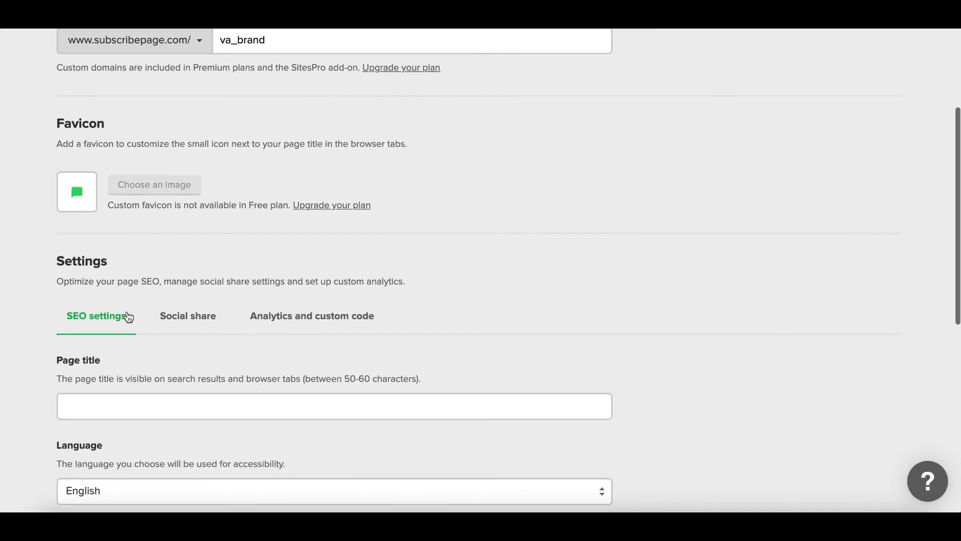
scroll(47, 369, down, 4)
scroll(46, 367, down, 5)
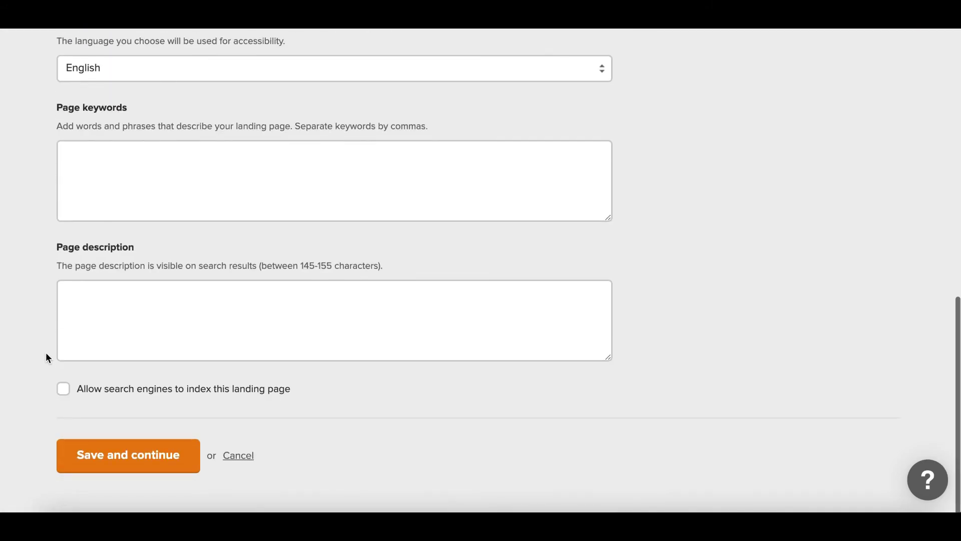
scroll(46, 352, up, 10)
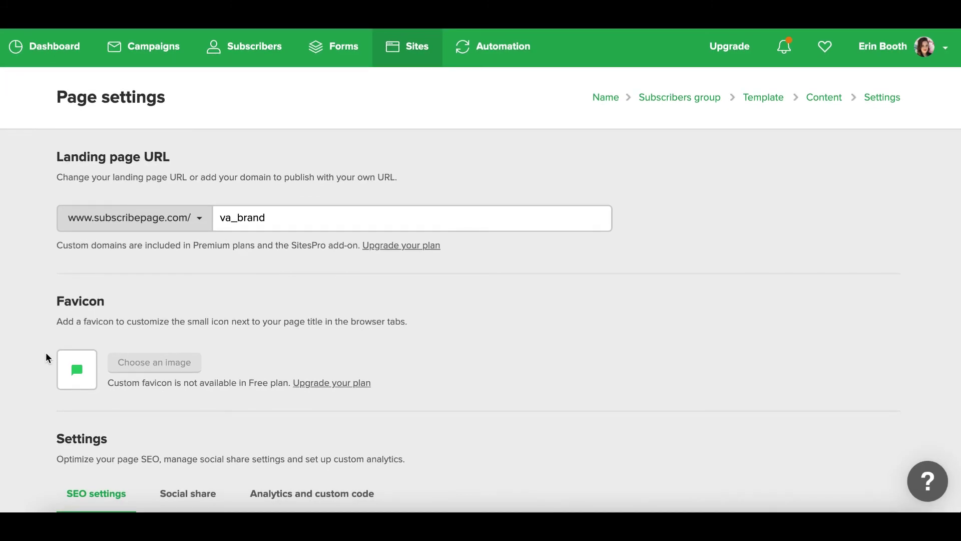
click(56, 48)
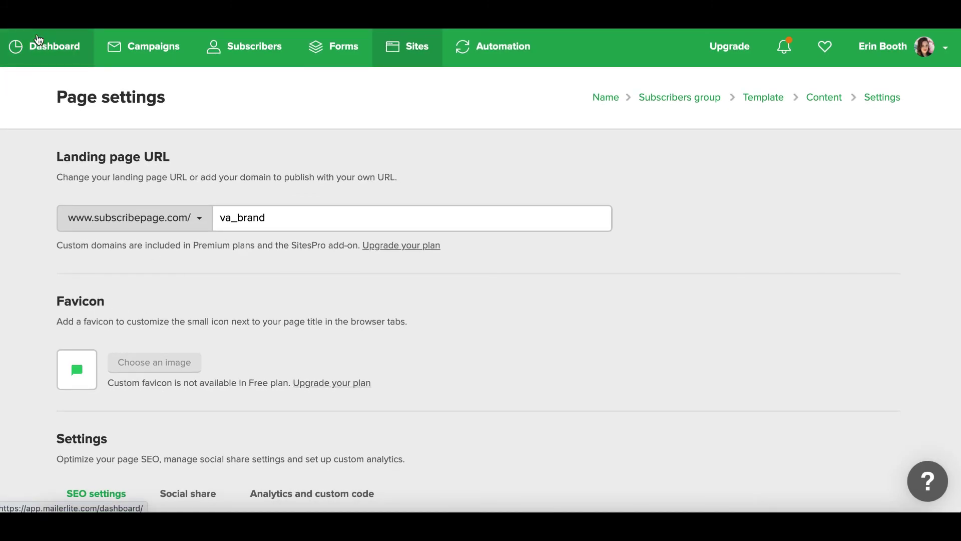